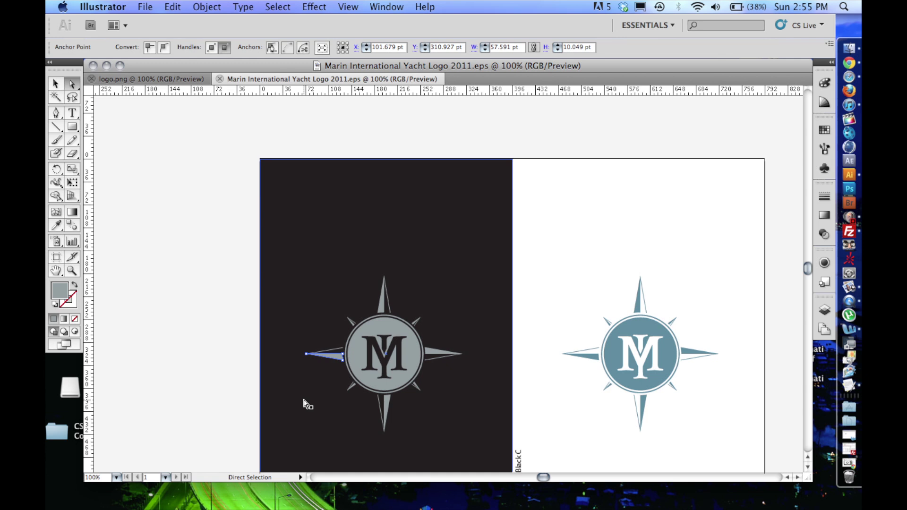
Inspect the MY monogram and the left, top, northeast and right compass points, then switch to logo.png
{"action": "left_click", "coordinate": [356, 365]}
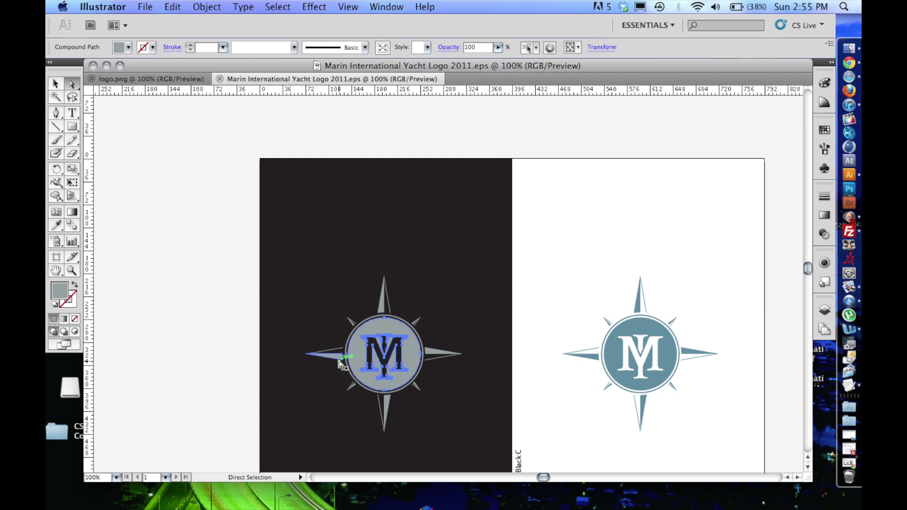
{"action": "left_click", "coordinate": [338, 361]}
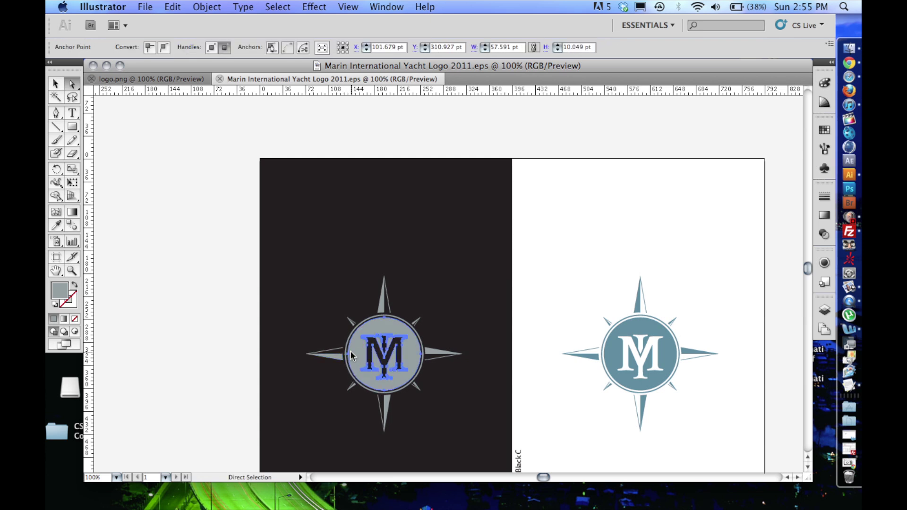
{"action": "left_click", "coordinate": [352, 357]}
{"action": "left_click", "coordinate": [331, 352]}
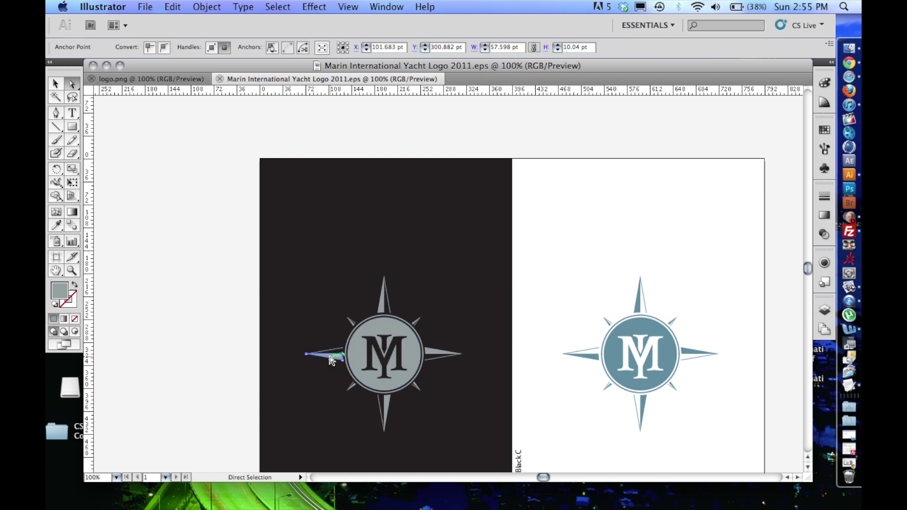
{"action": "left_click", "coordinate": [360, 324]}
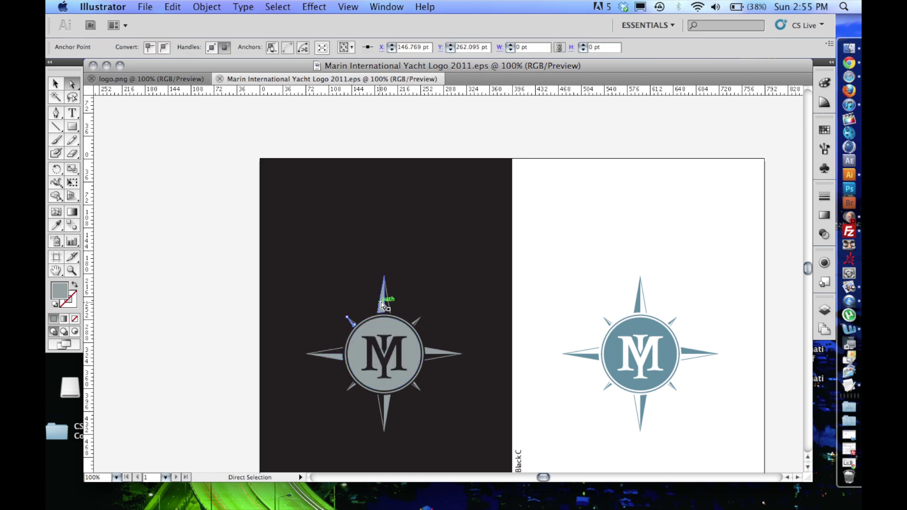
{"action": "left_click", "coordinate": [388, 300]}
{"action": "left_click", "coordinate": [417, 320]}
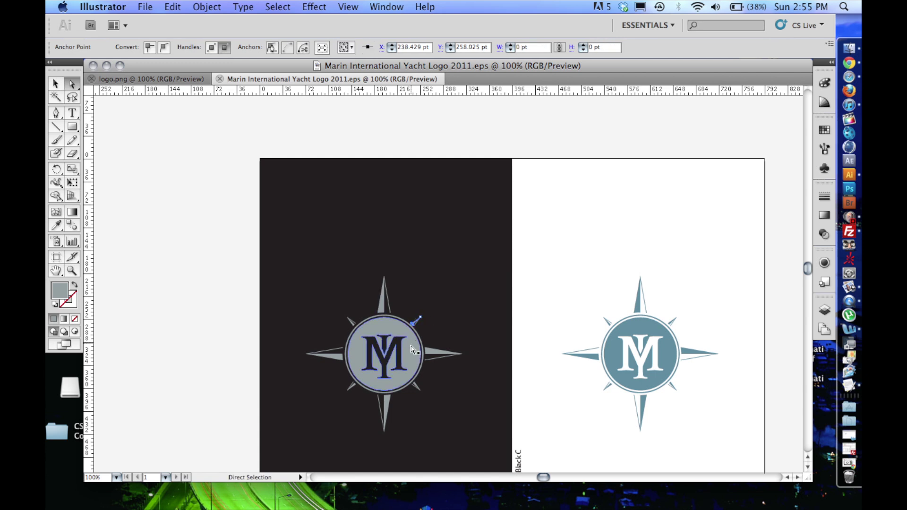
{"action": "left_click", "coordinate": [437, 354]}
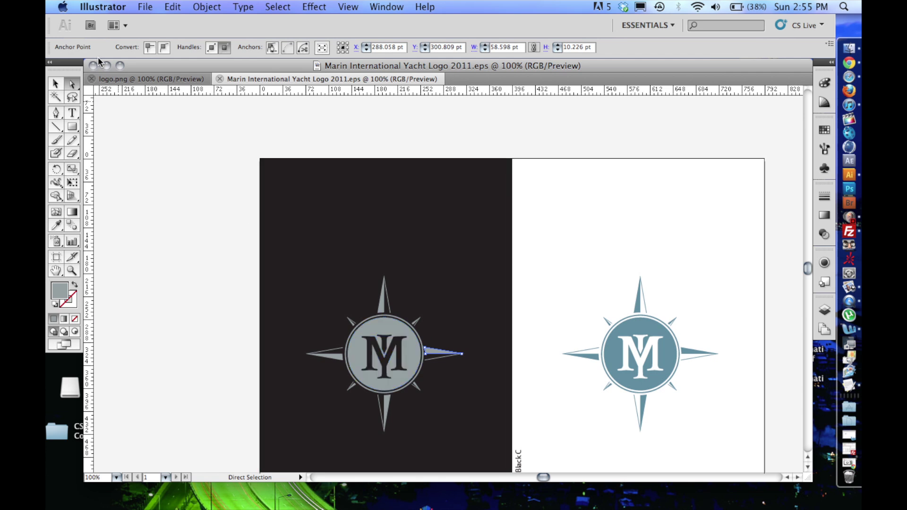
{"action": "left_click", "coordinate": [118, 77]}
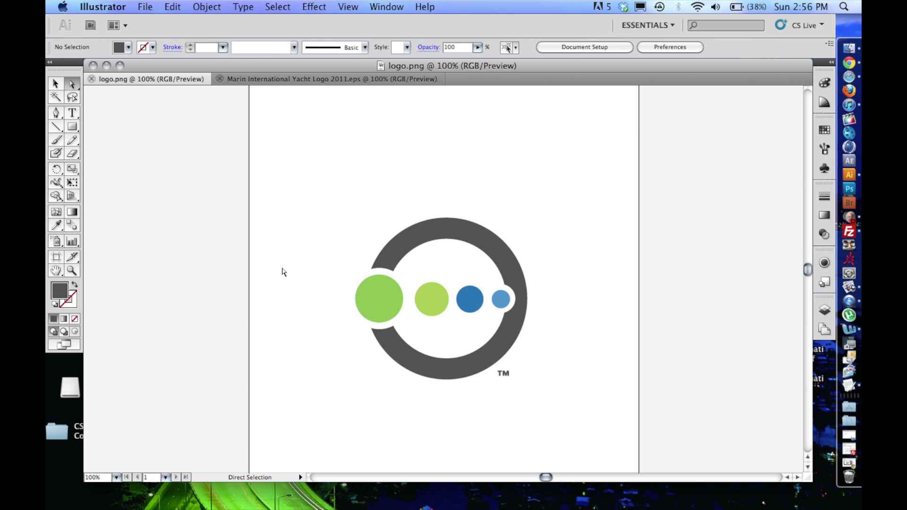
Live Trace the placed logo.png with the Color 6 preset and expand the trace into paths
{"action": "left_click", "coordinate": [356, 273]}
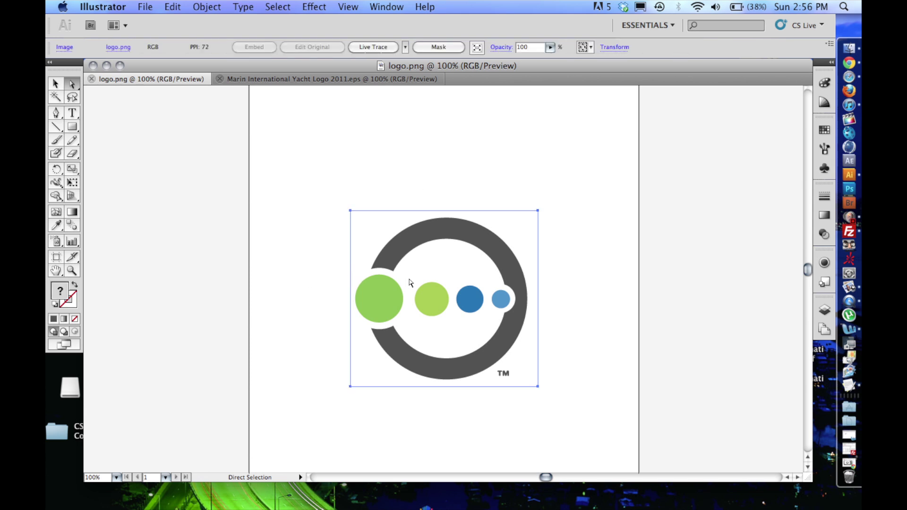
{"action": "left_click", "coordinate": [405, 48]}
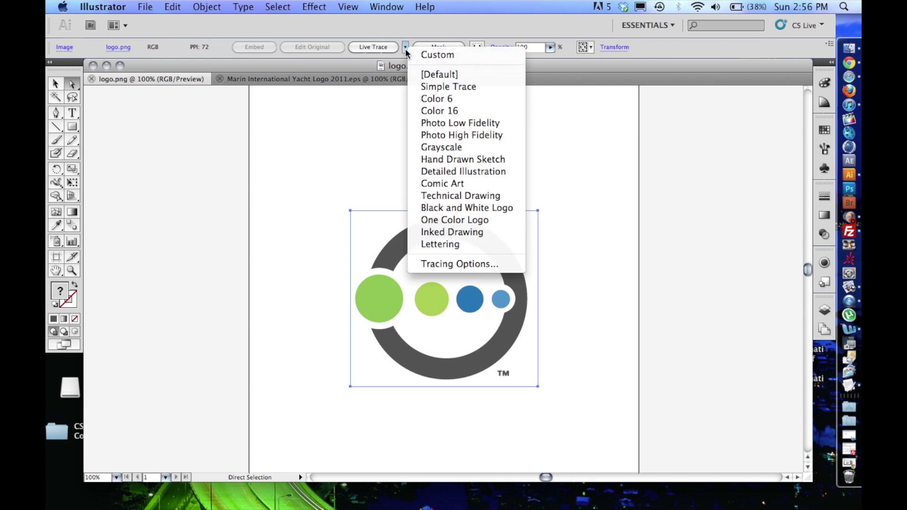
{"action": "left_click", "coordinate": [419, 97]}
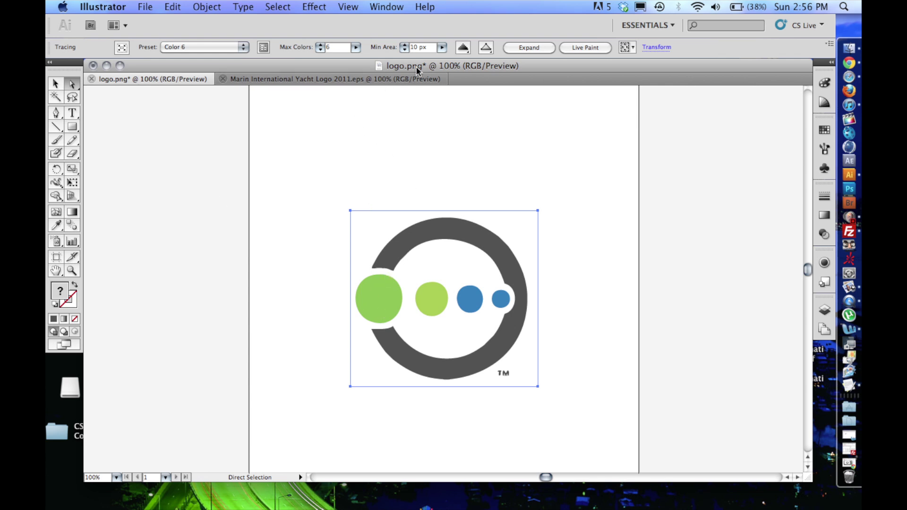
{"action": "left_click", "coordinate": [199, 7]}
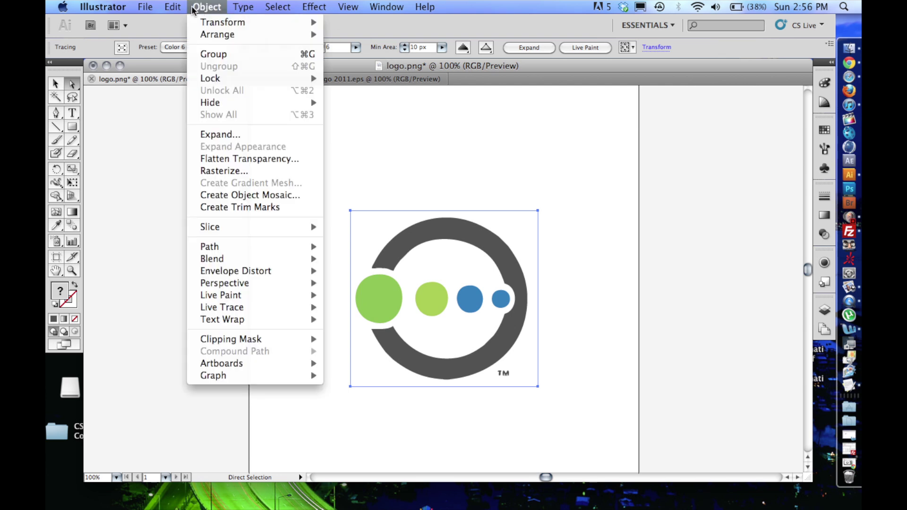
{"action": "left_click", "coordinate": [199, 134]}
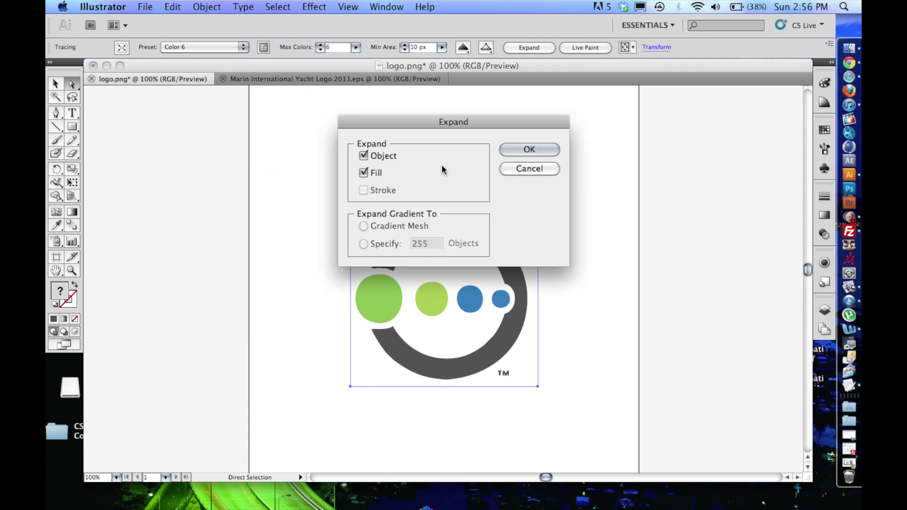
{"action": "left_click", "coordinate": [516, 149]}
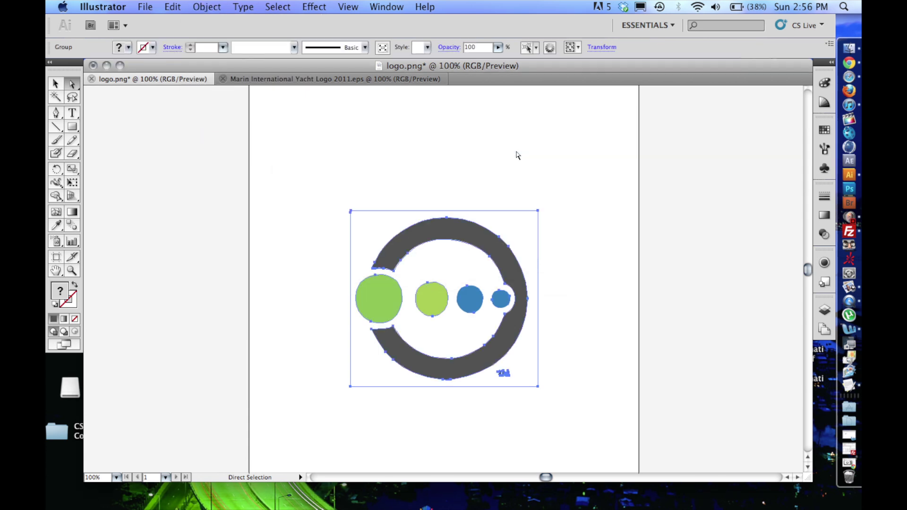
Check the expanded green and blue circles and the dark ring path one by one
{"action": "left_click", "coordinate": [317, 279]}
{"action": "left_click", "coordinate": [377, 300]}
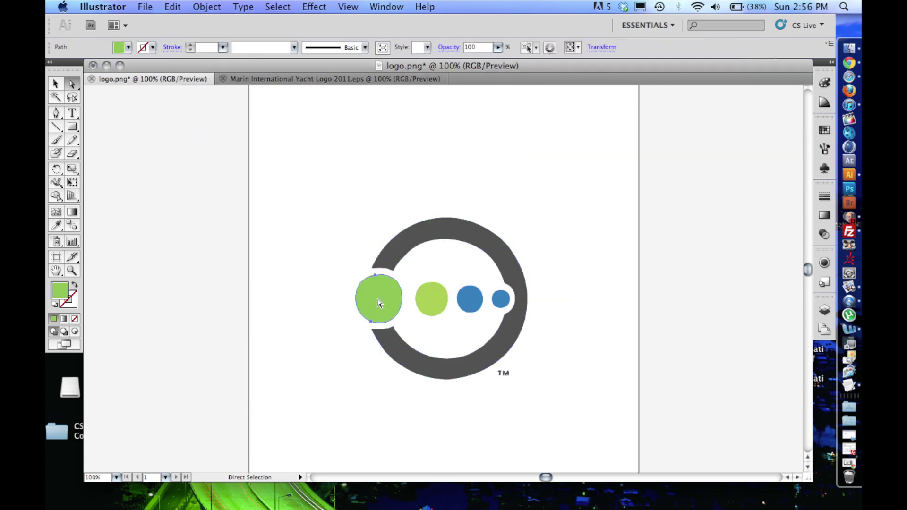
{"action": "left_click", "coordinate": [434, 300]}
{"action": "left_click", "coordinate": [467, 298]}
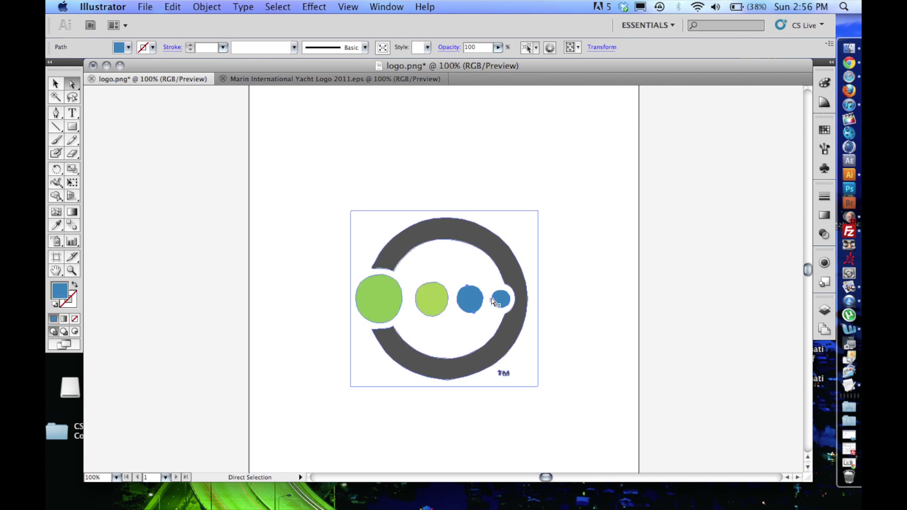
{"action": "left_click", "coordinate": [500, 299]}
{"action": "left_click", "coordinate": [461, 244]}
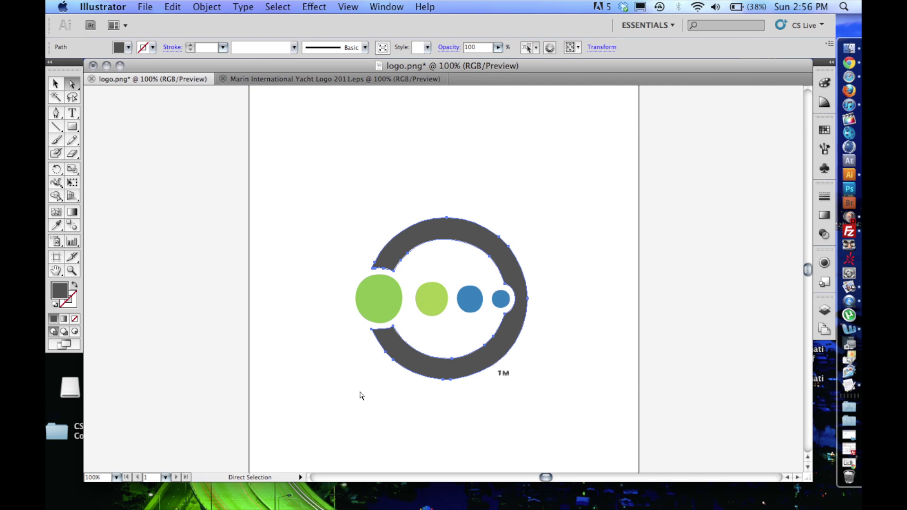
{"action": "left_click", "coordinate": [290, 378]}
Save the Marin yacht logo document as an Adobe Illustrator (.ai) file
{"action": "left_click", "coordinate": [267, 78]}
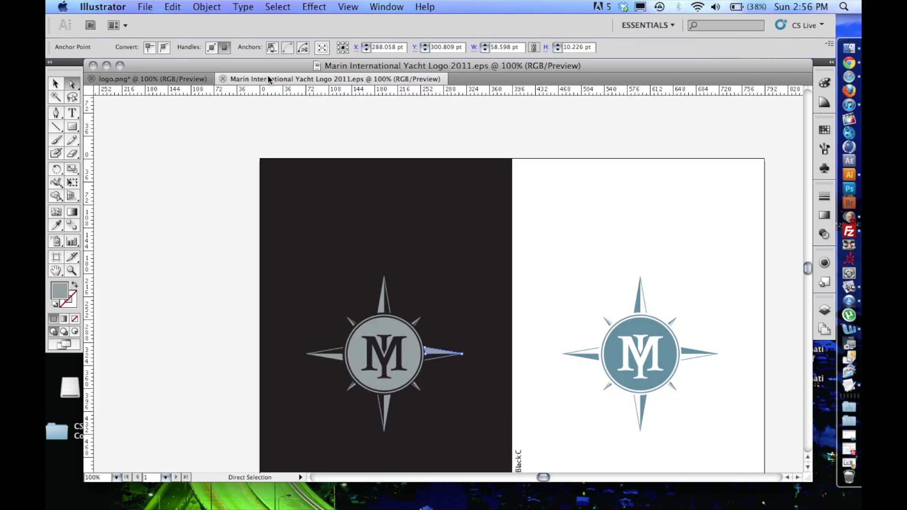
{"action": "left_click", "coordinate": [152, 6]}
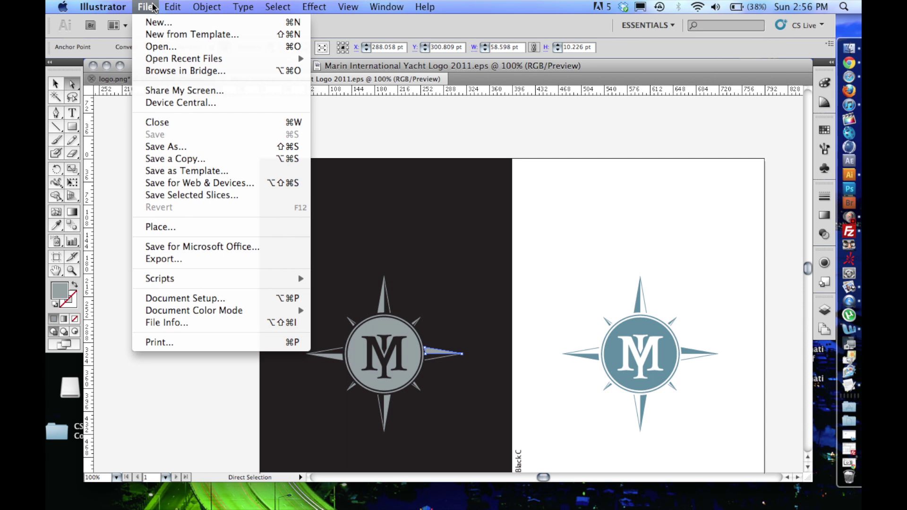
{"action": "left_click", "coordinate": [166, 146]}
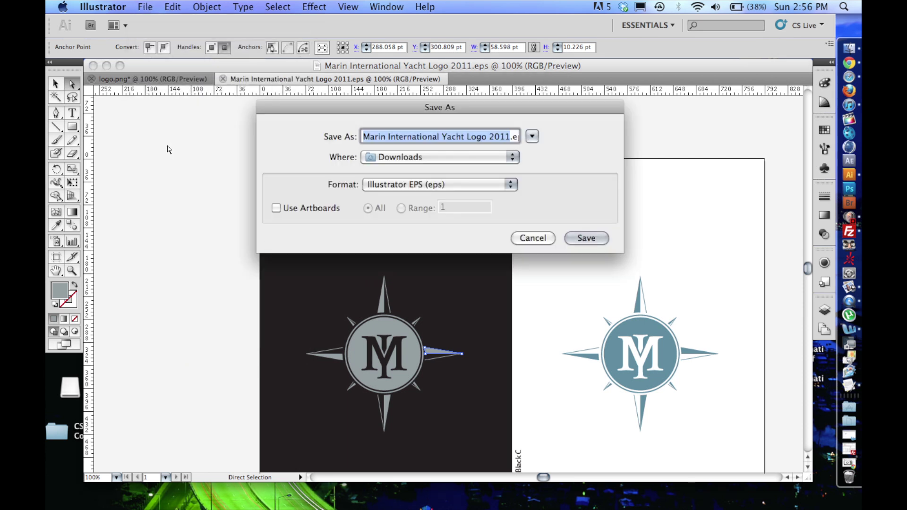
{"action": "left_click", "coordinate": [460, 142]}
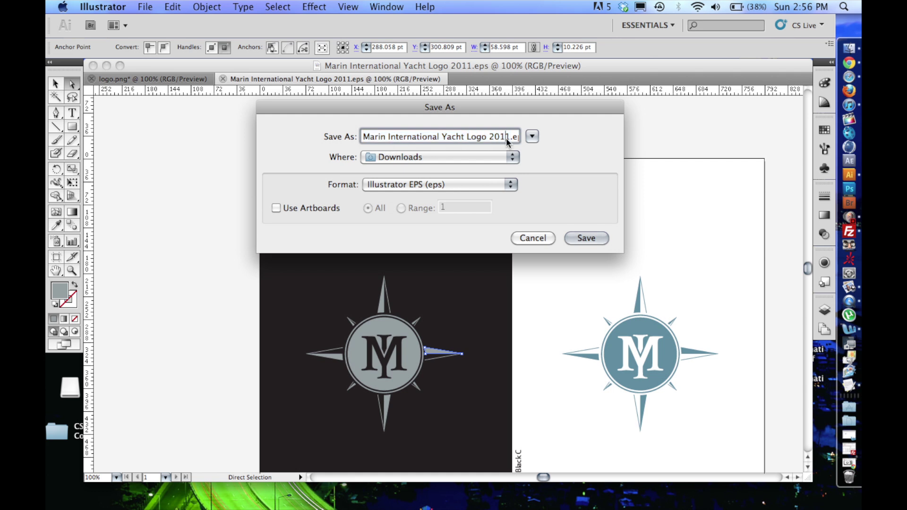
{"action": "left_click", "coordinate": [462, 187]}
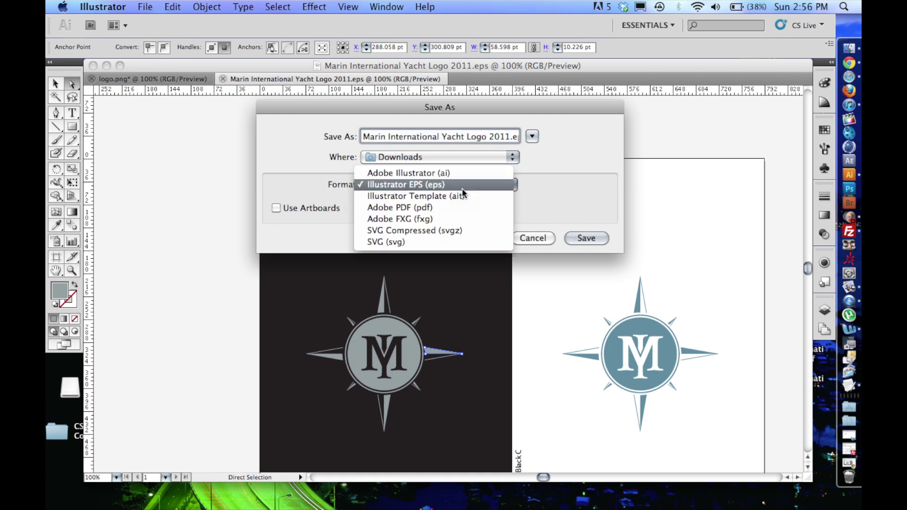
{"action": "left_click", "coordinate": [446, 174]}
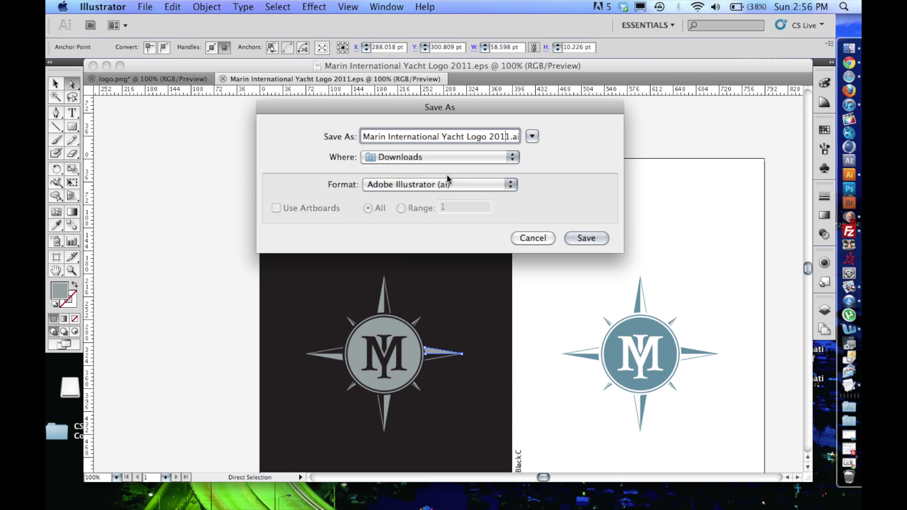
{"action": "left_click", "coordinate": [584, 238]}
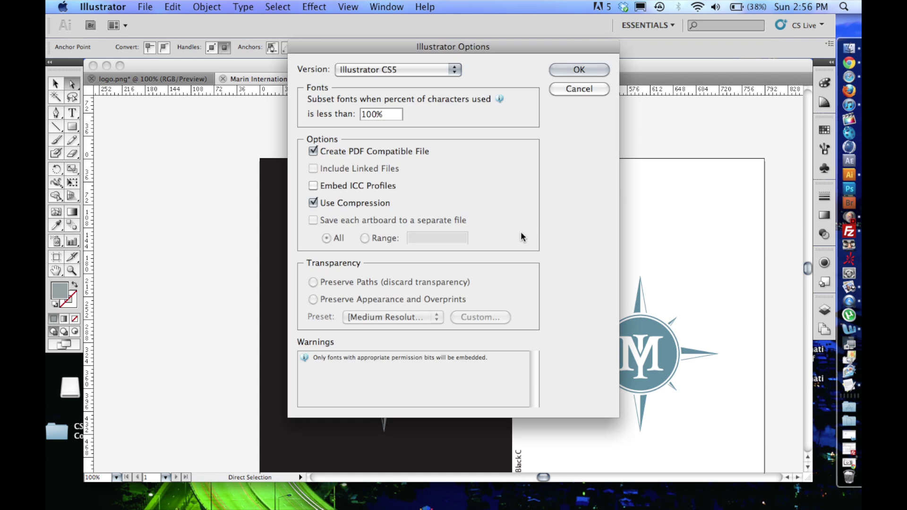
Set the Illustrator version to Illustrator 8 and accept the legacy-format warning
{"action": "left_click", "coordinate": [415, 69]}
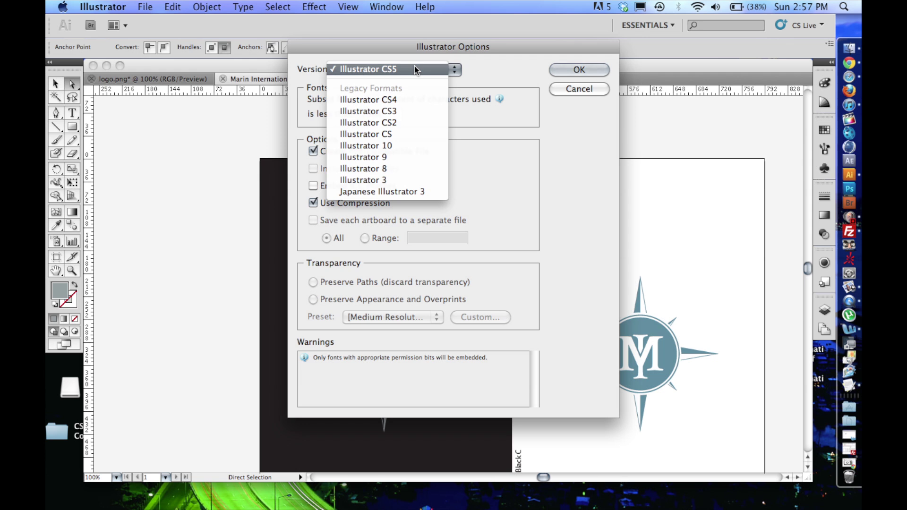
{"action": "left_click", "coordinate": [412, 169]}
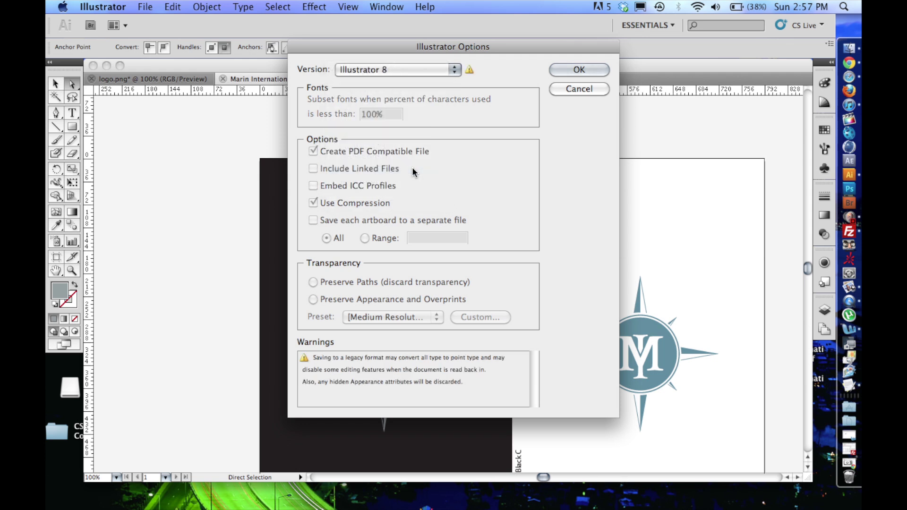
{"action": "left_click", "coordinate": [566, 72]}
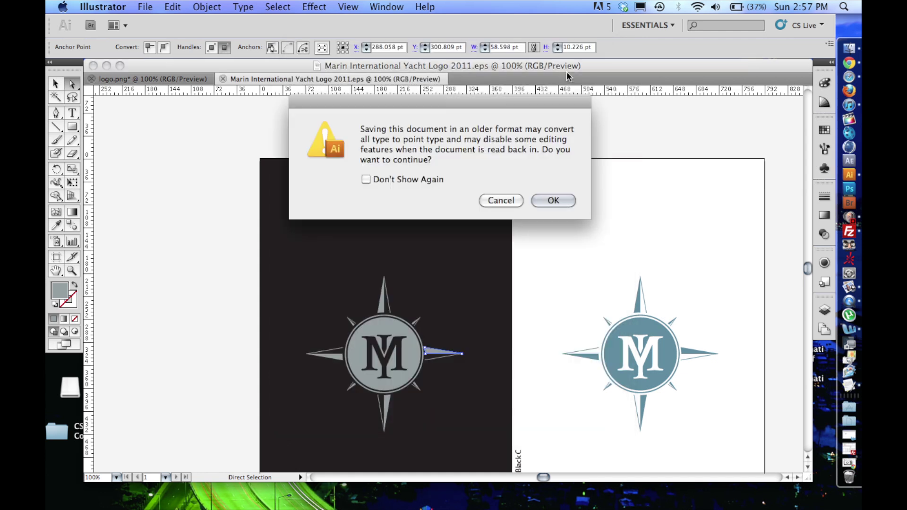
{"action": "left_click", "coordinate": [558, 200]}
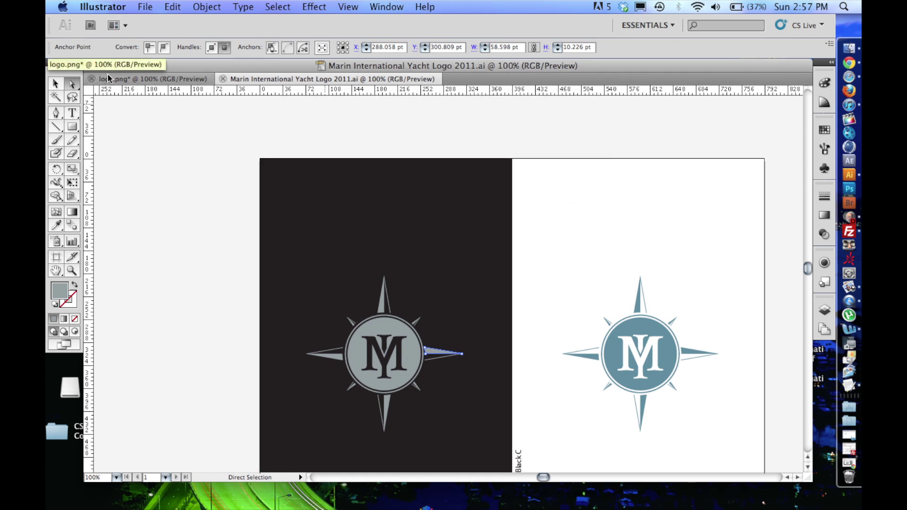
Open Marin International Yacht Logo 2011.ai in Cinema 4D and confirm the Illustrator import
{"action": "left_click", "coordinate": [848, 148]}
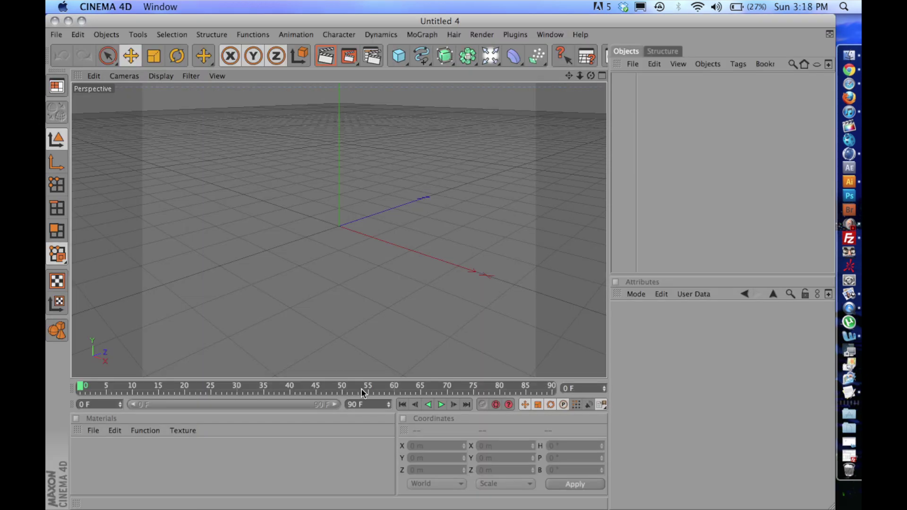
{"action": "left_click", "coordinate": [57, 34]}
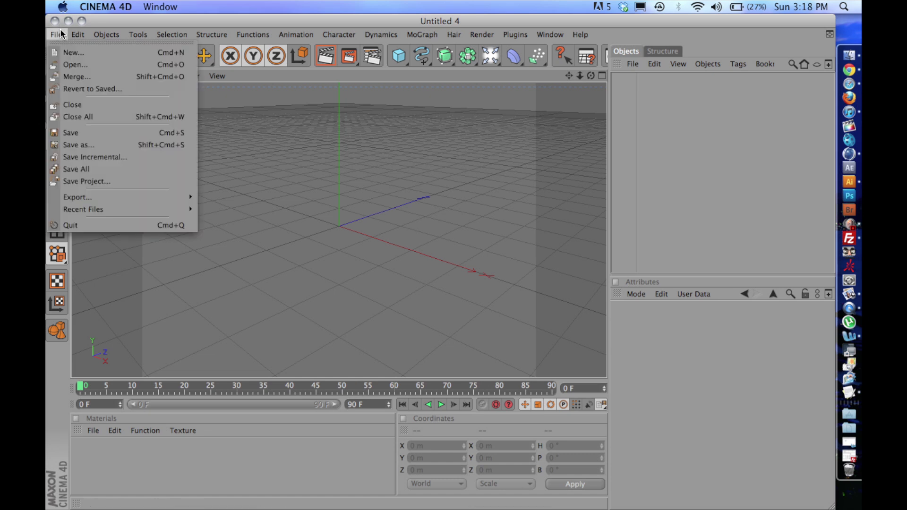
{"action": "left_click", "coordinate": [67, 62]}
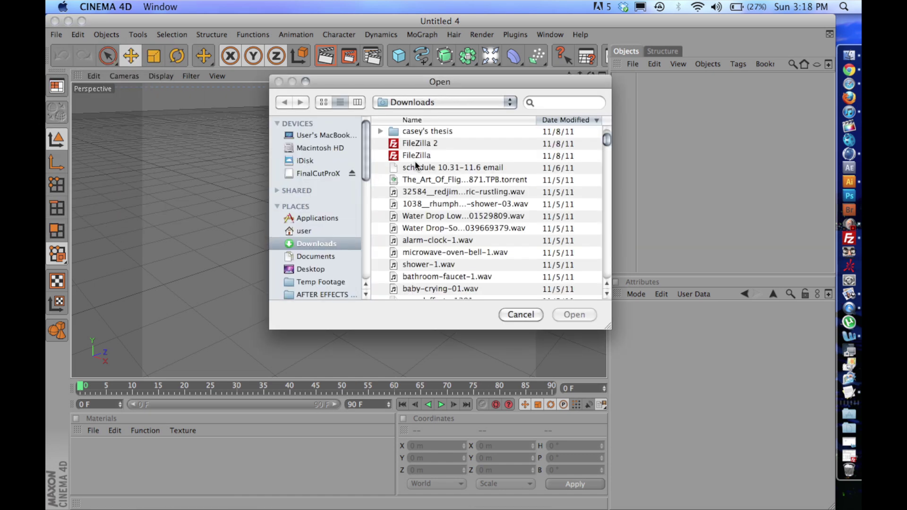
{"action": "scroll", "coordinate": [416, 161], "scroll_direction": "up", "scroll_amount": 5}
{"action": "double_click", "coordinate": [417, 131]}
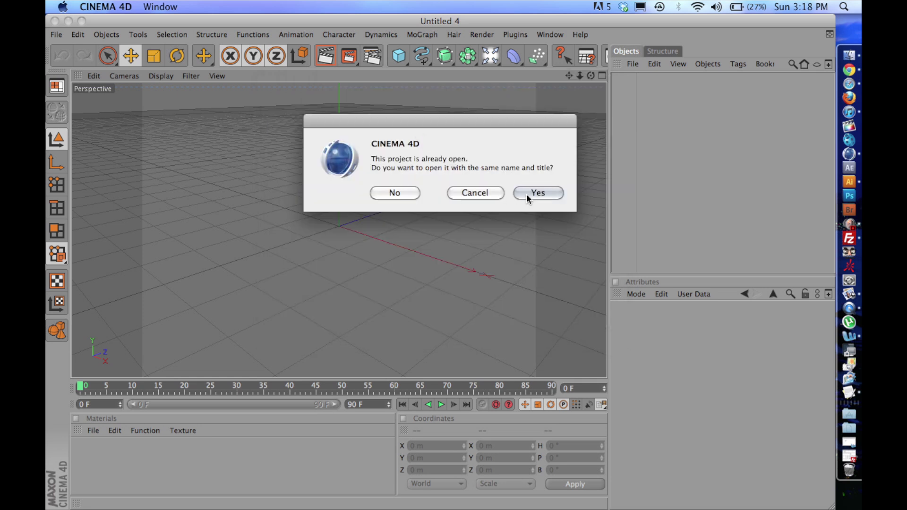
{"action": "left_click", "coordinate": [526, 193]}
{"action": "left_click", "coordinate": [544, 303]}
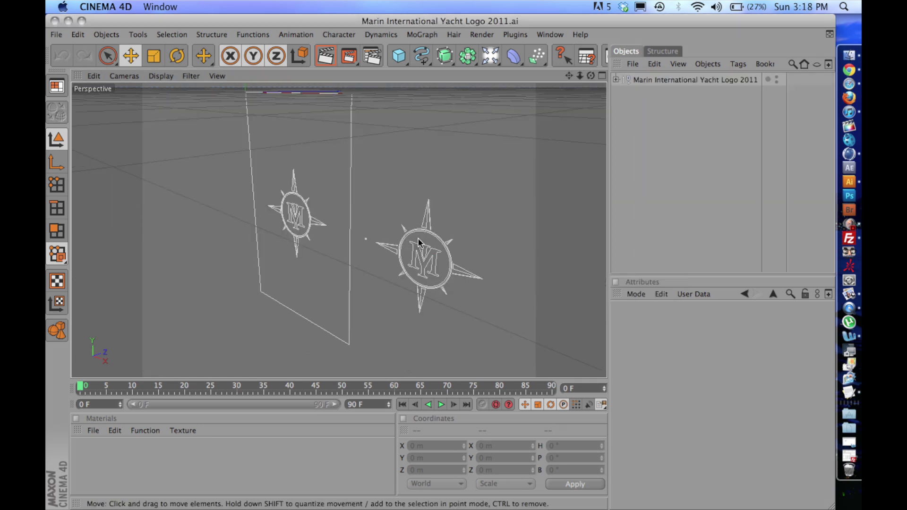
Expand the logo group and select Paths 28, 32, 34–38 and 26 to identify each piece
{"action": "scroll", "coordinate": [296, 211], "scroll_direction": "down", "scroll_amount": 5}
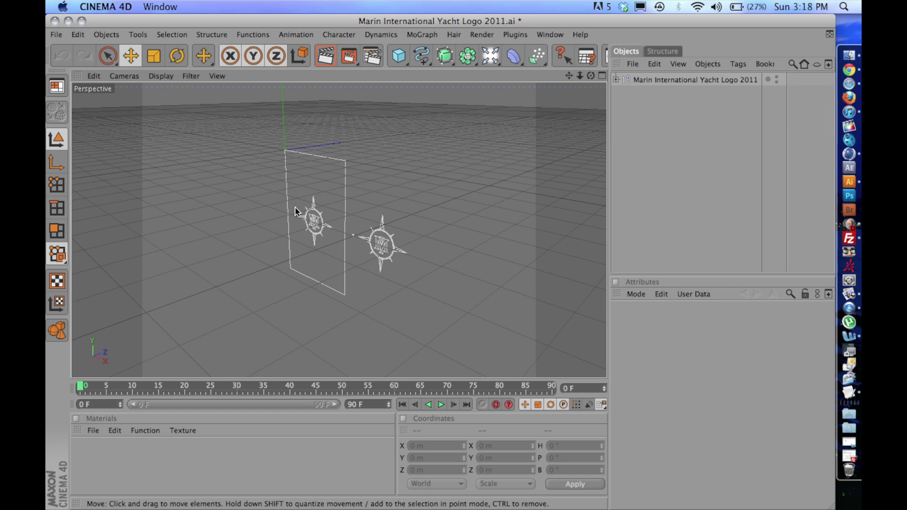
{"action": "left_click", "coordinate": [616, 79]}
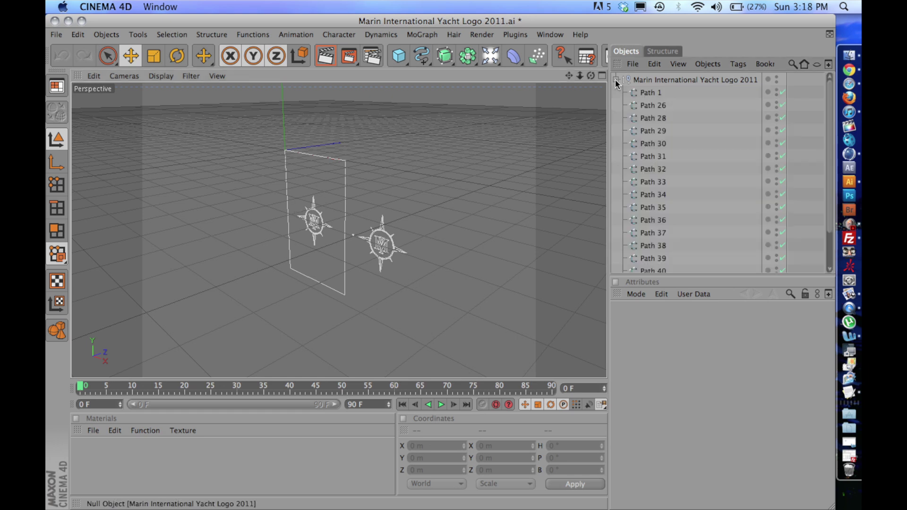
{"action": "left_click", "coordinate": [650, 118]}
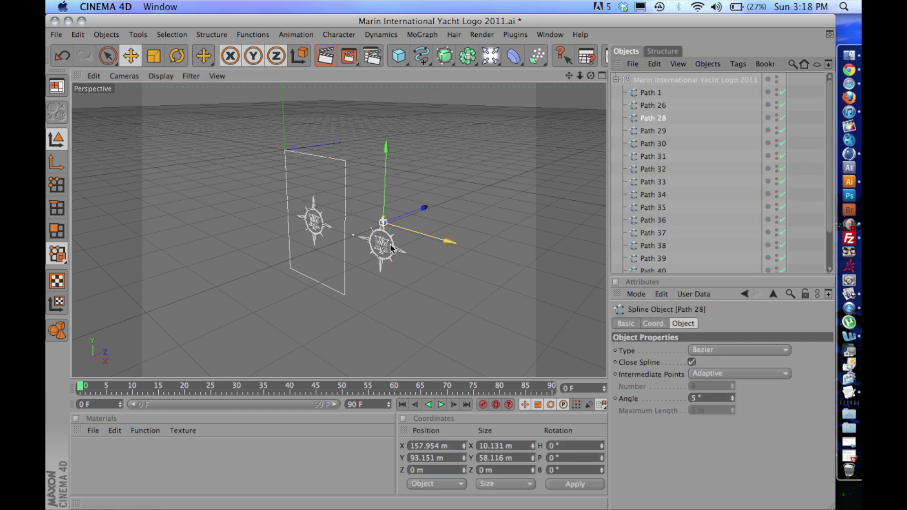
{"action": "scroll", "coordinate": [391, 248], "scroll_direction": "up", "scroll_amount": 3}
{"action": "left_click", "coordinate": [652, 168]}
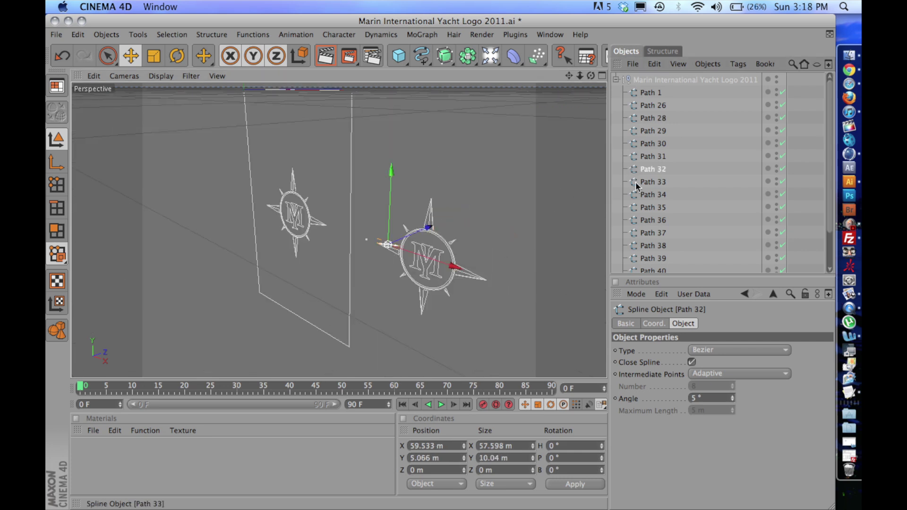
{"action": "left_click", "coordinate": [647, 194]}
{"action": "left_click", "coordinate": [652, 207]}
{"action": "left_click", "coordinate": [646, 221]}
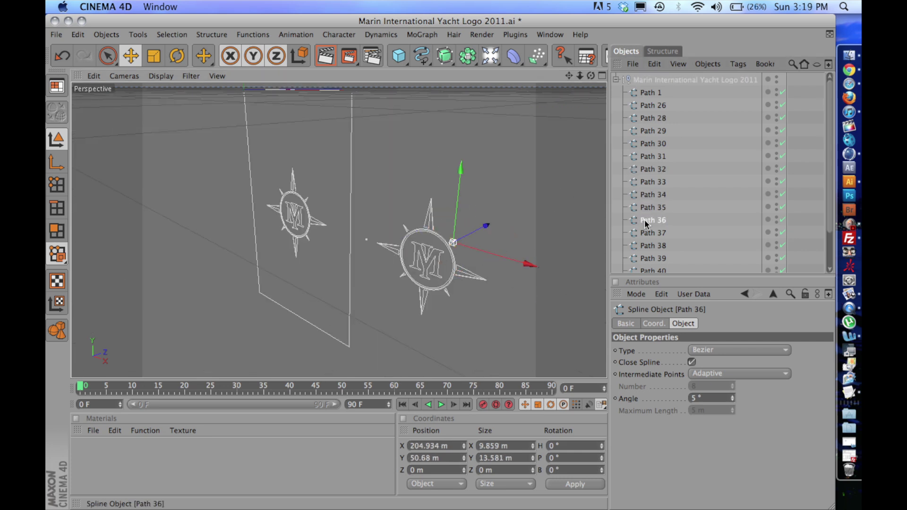
{"action": "left_click", "coordinate": [647, 248]}
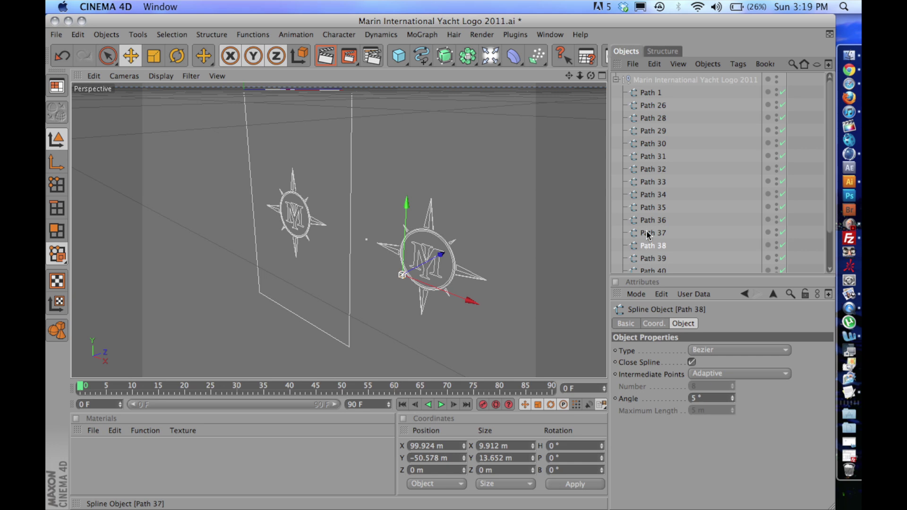
{"action": "left_click", "coordinate": [648, 233]}
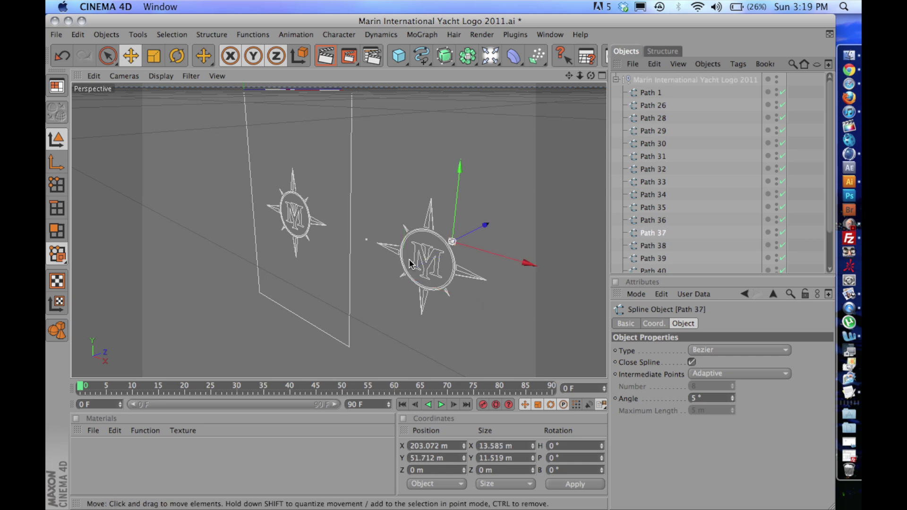
{"action": "left_click", "coordinate": [424, 263]}
{"action": "left_click", "coordinate": [423, 262]}
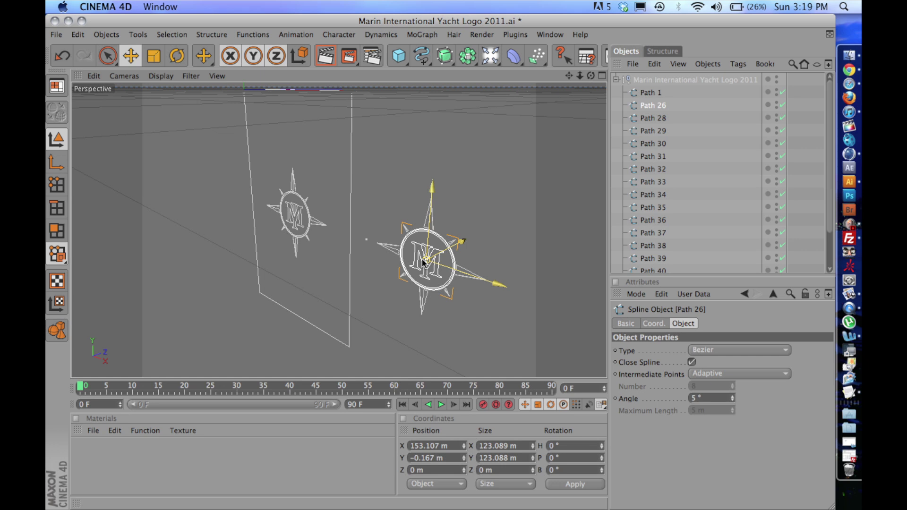
Delete background rectangle Path 1, then Connect+Delete all remaining paths into Path 26.1
{"action": "left_click", "coordinate": [638, 94]}
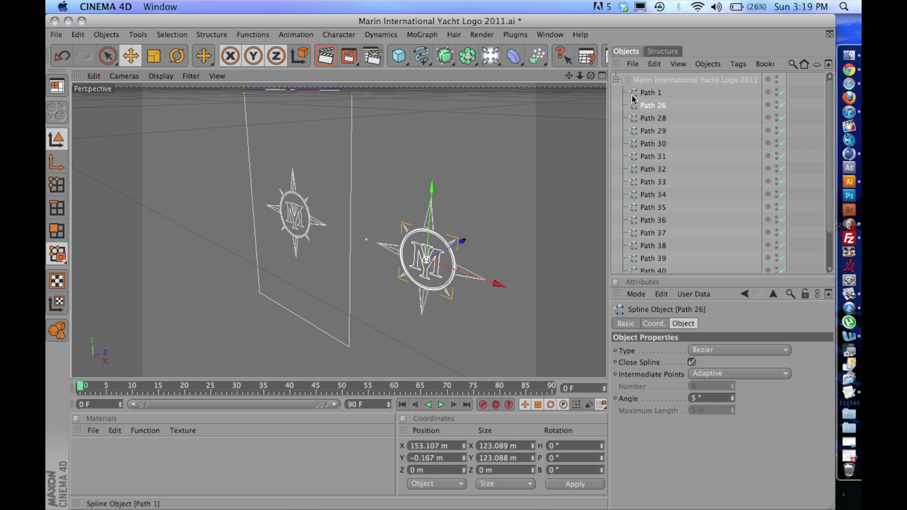
{"action": "key", "text": "Delete"}
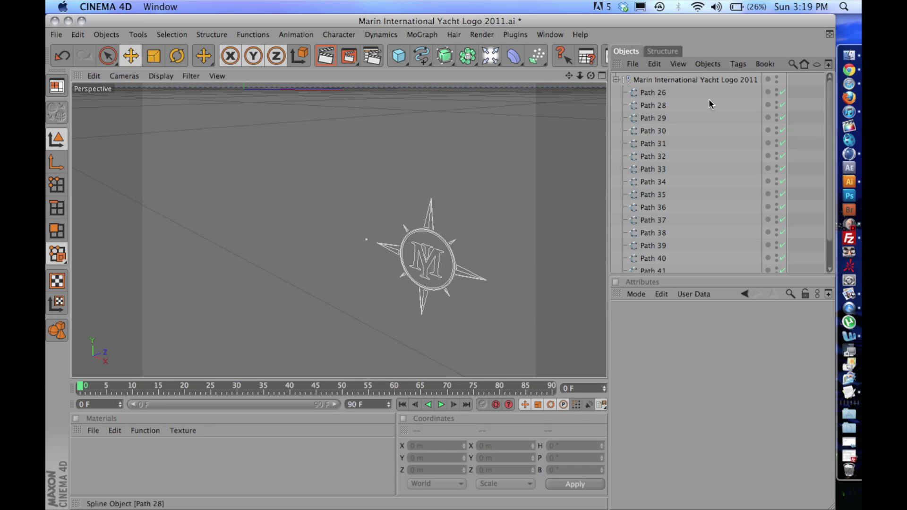
{"action": "left_click_drag", "start_coordinate": [720, 96], "coordinate": [651, 290]}
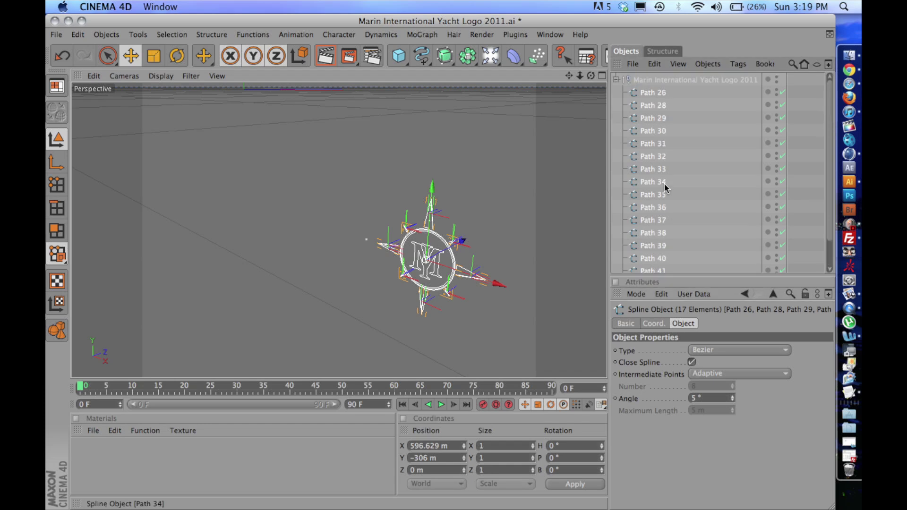
{"action": "right_click", "coordinate": [665, 187]}
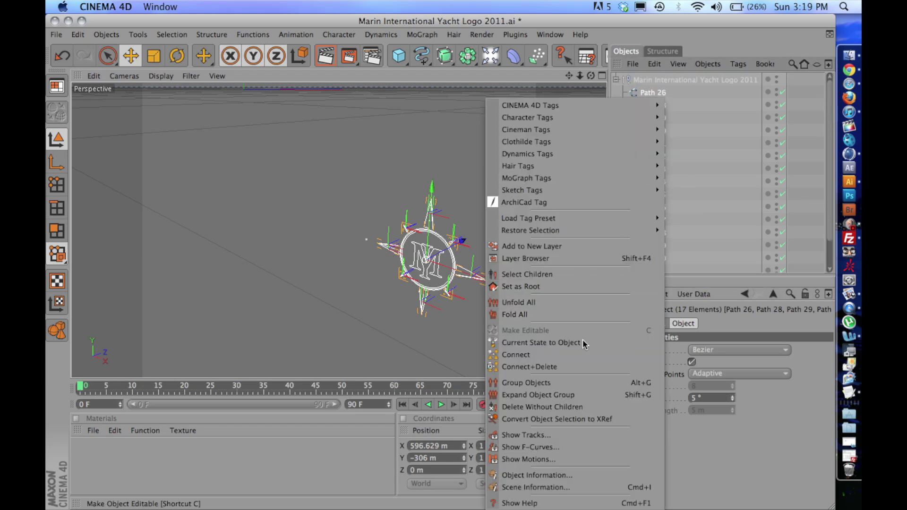
{"action": "left_click", "coordinate": [584, 366]}
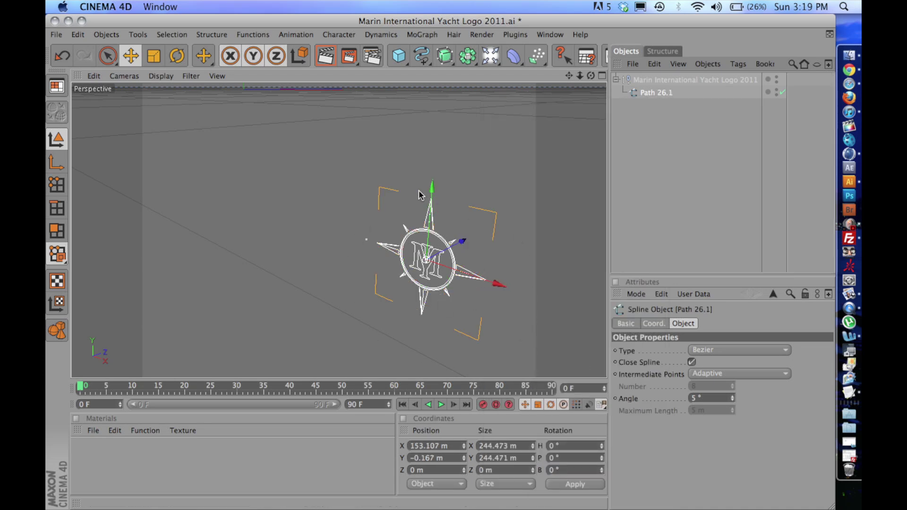
Extrude Path 26.1 20 m with an Extrude NURBS, render a preview, and select the Camera
{"action": "left_click", "coordinate": [449, 65]}
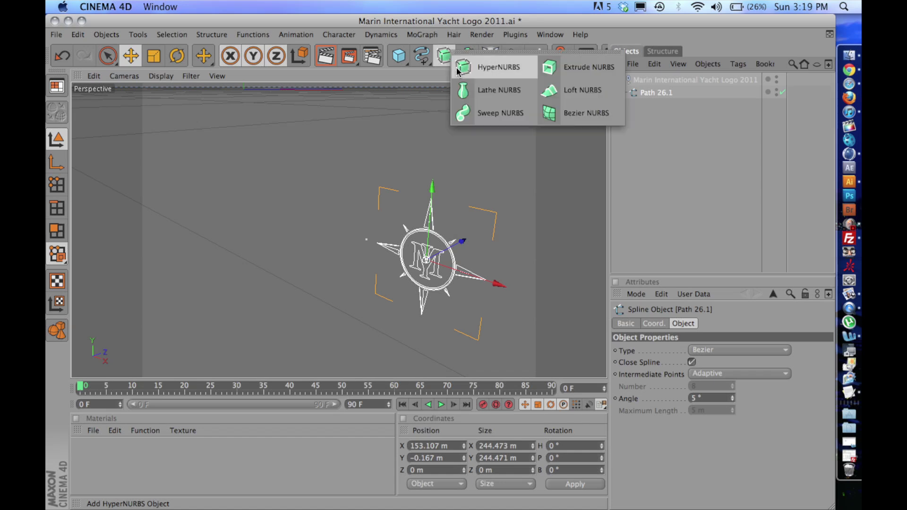
{"action": "left_click", "coordinate": [560, 68]}
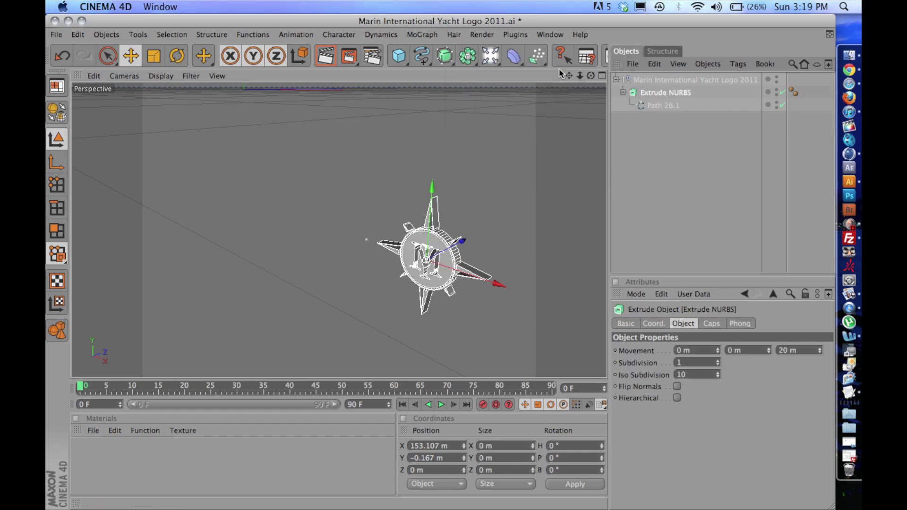
{"action": "left_click", "coordinate": [328, 63]}
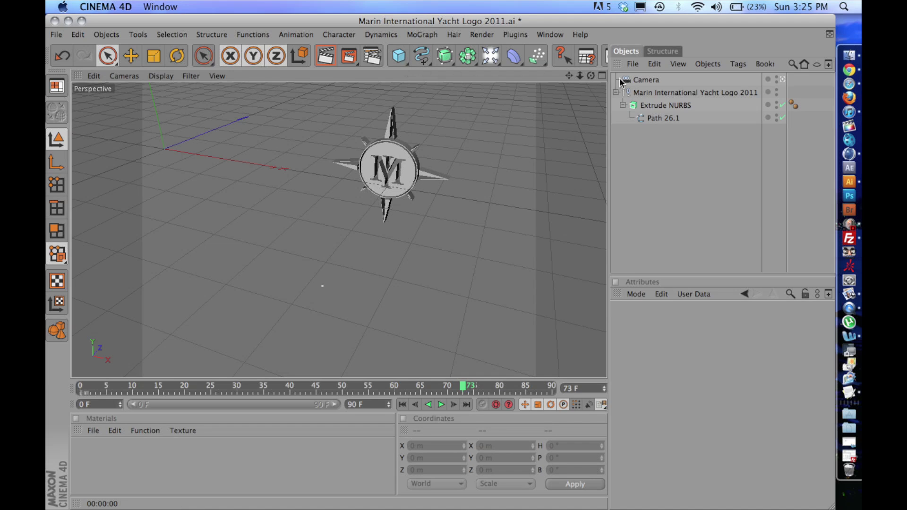
{"action": "left_click", "coordinate": [645, 79]}
Switch the viewport to look through the scene Camera
{"action": "left_click_drag", "start_coordinate": [491, 55], "coordinate": [353, 118]}
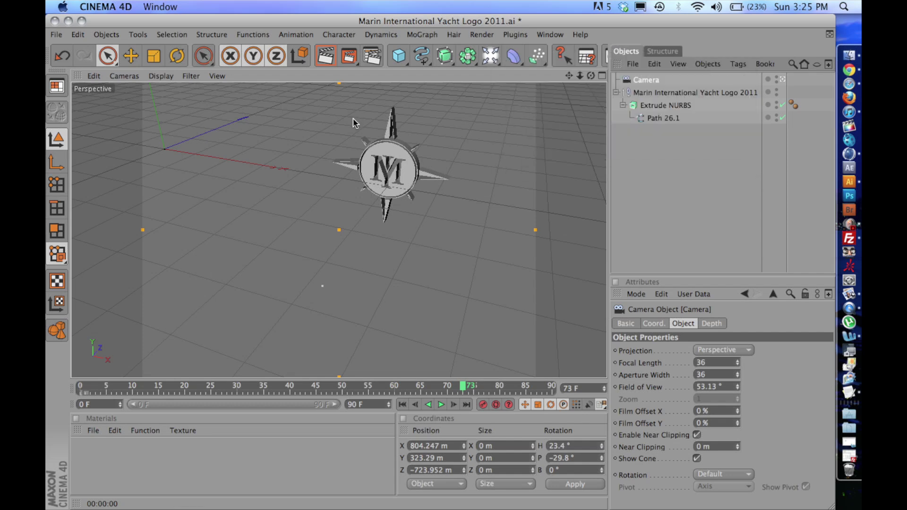
{"action": "left_click", "coordinate": [125, 77]}
{"action": "mouse_move", "coordinate": [187, 94]}
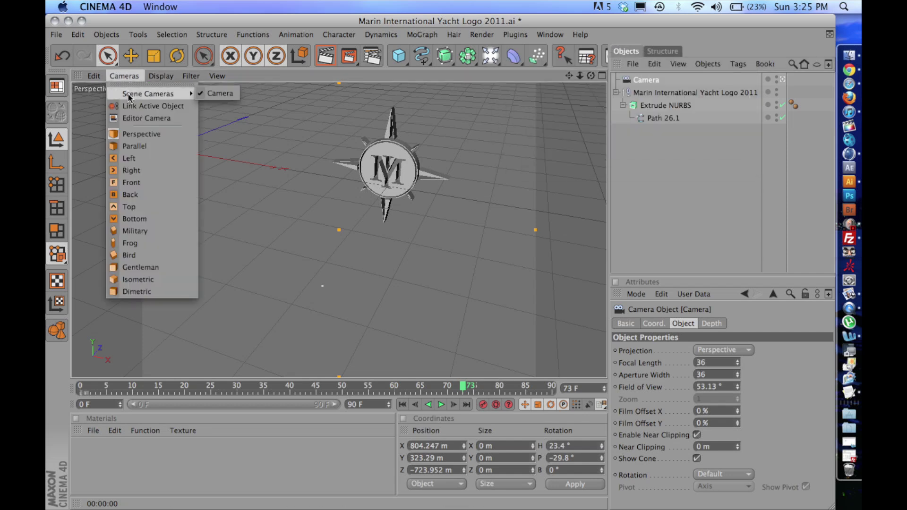
{"action": "left_click", "coordinate": [219, 93]}
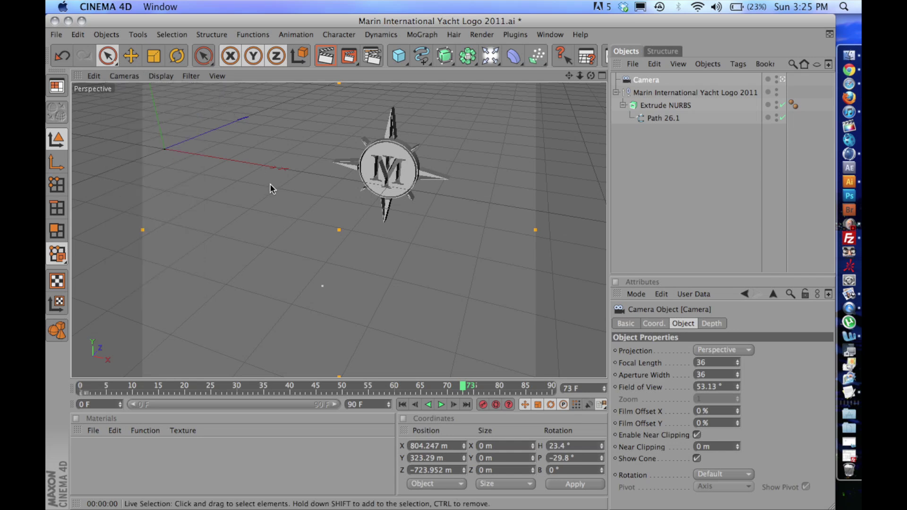
{"action": "scroll", "coordinate": [271, 185], "scroll_direction": "up", "scroll_amount": 5}
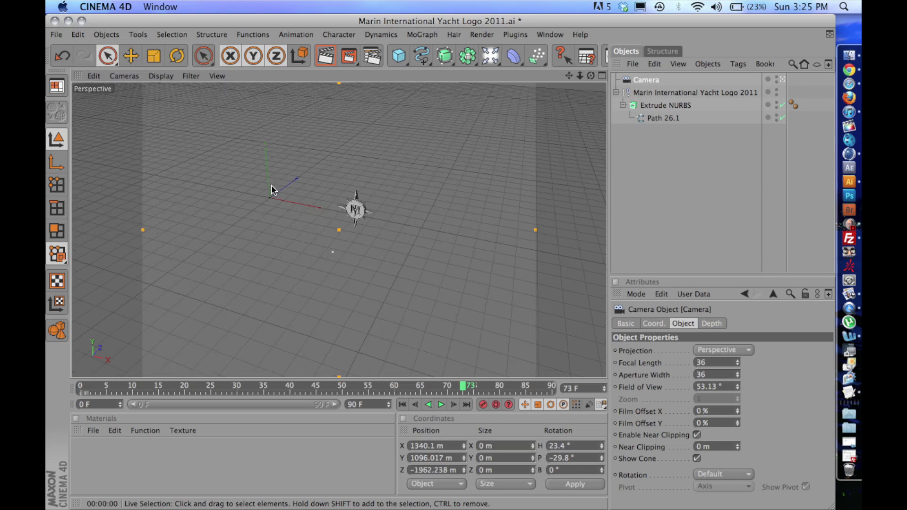
{"action": "left_click", "coordinate": [124, 76]}
{"action": "mouse_move", "coordinate": [189, 94]}
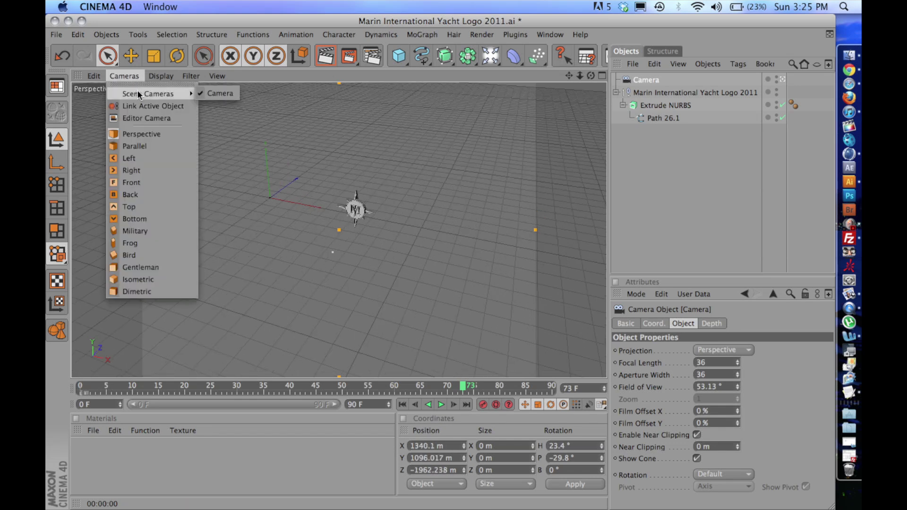
{"action": "left_click", "coordinate": [245, 190]}
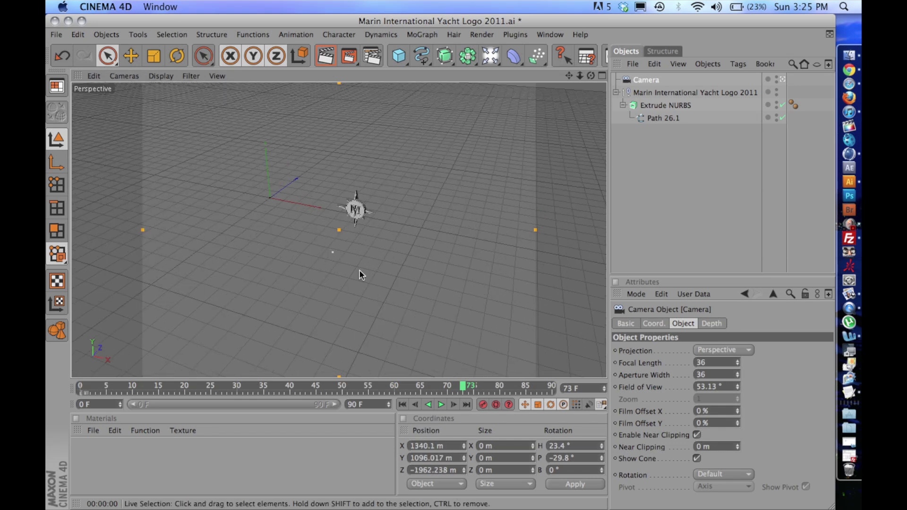
Zoom in on the compass logo and move the time slider back to frame 0
{"action": "scroll", "coordinate": [360, 271], "scroll_direction": "up", "scroll_amount": 4}
{"action": "scroll", "coordinate": [359, 274], "scroll_direction": "up", "scroll_amount": 4}
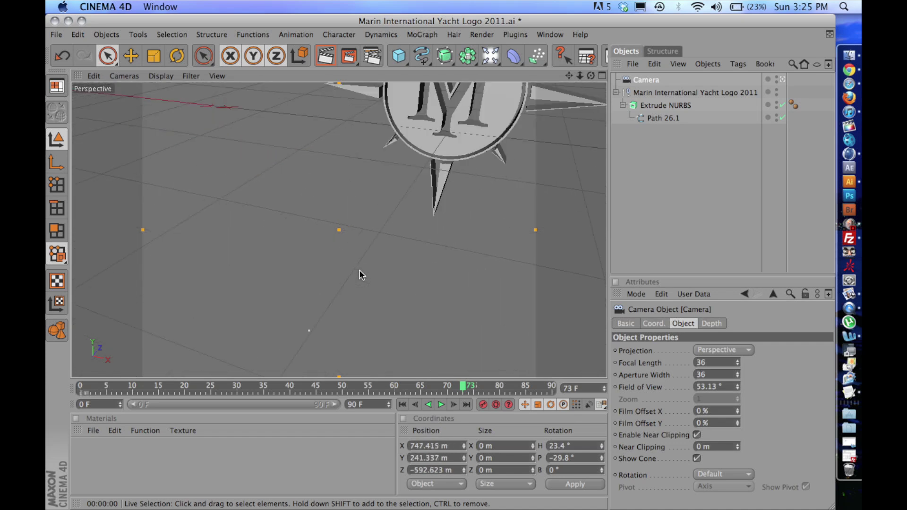
{"action": "scroll", "coordinate": [360, 274], "scroll_direction": "down", "scroll_amount": 3}
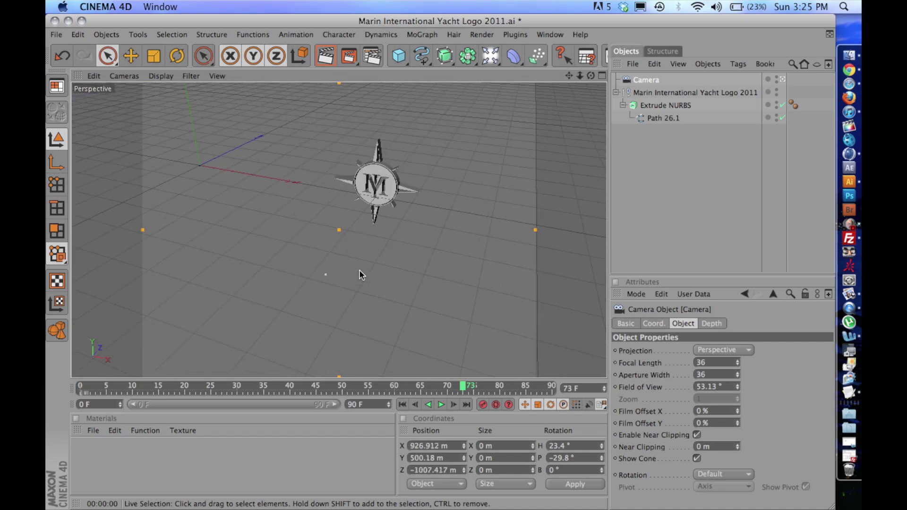
{"action": "scroll", "coordinate": [359, 274], "scroll_direction": "up", "scroll_amount": 2}
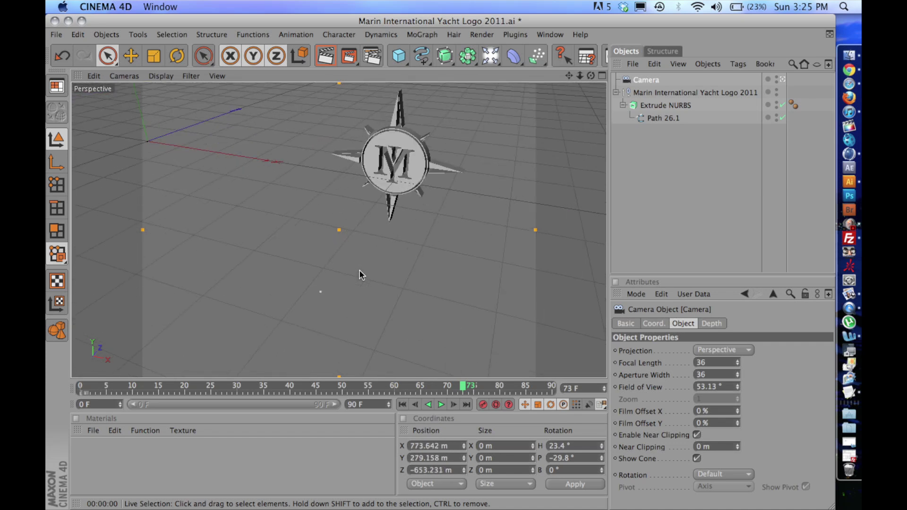
{"action": "mouse_move", "coordinate": [80, 388]}
{"action": "left_mouse_down"}
{"action": "mouse_move", "coordinate": [401, 389]}
{"action": "mouse_move", "coordinate": [55, 386]}
{"action": "left_mouse_up"}
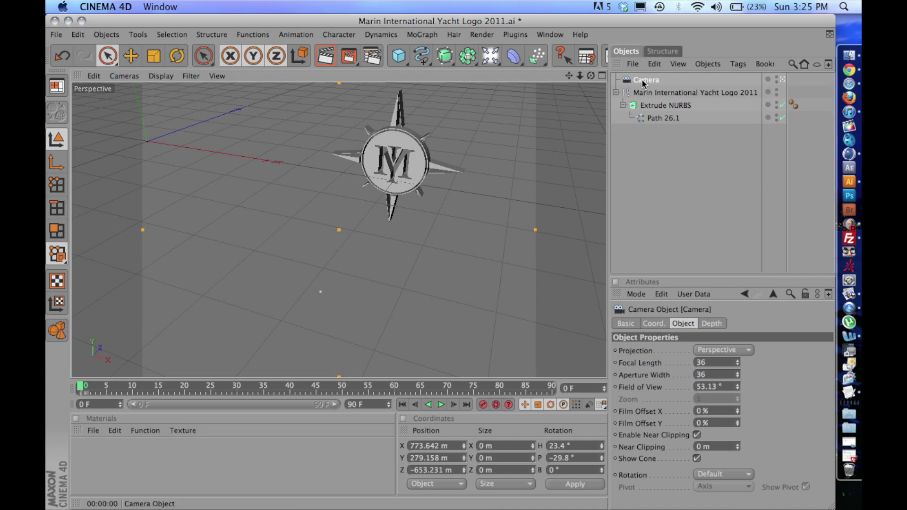
Zoom out and record the camera's starting keyframe at frame 0
{"action": "scroll", "coordinate": [412, 184], "scroll_direction": "down", "scroll_amount": 10}
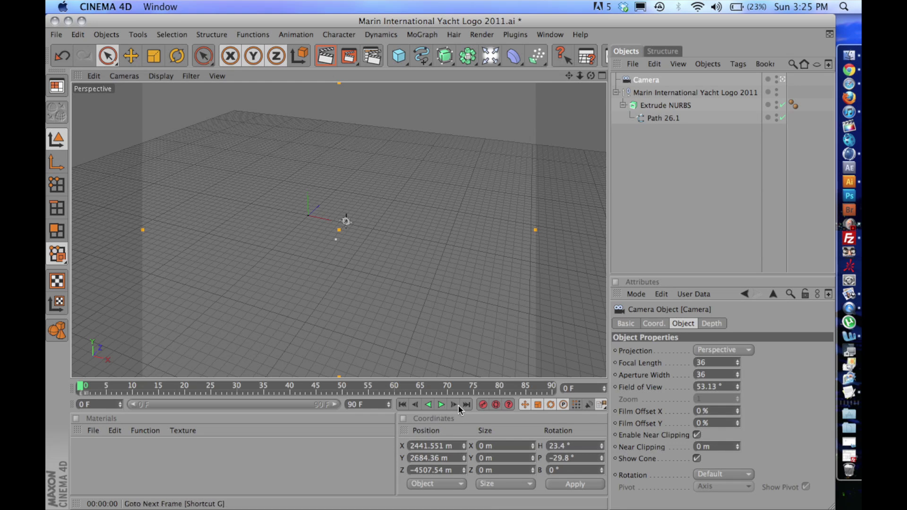
{"action": "left_click", "coordinate": [482, 406]}
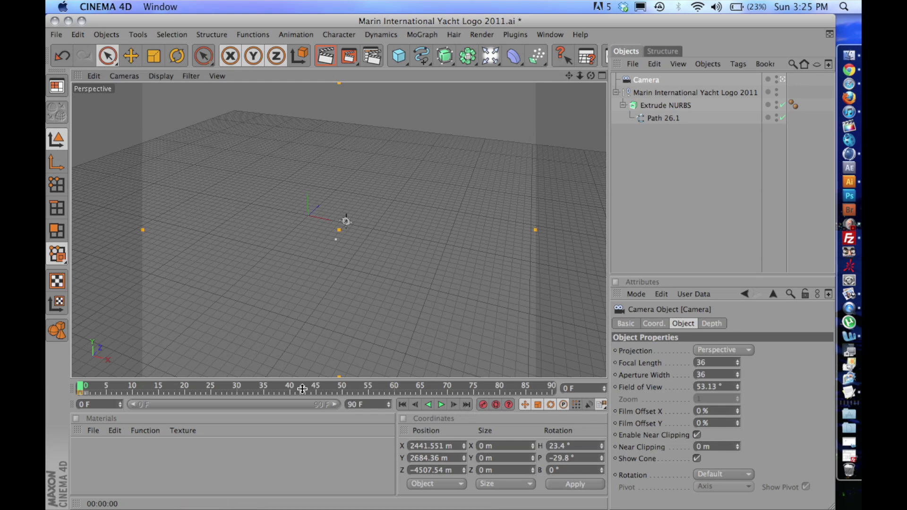
{"action": "scroll", "coordinate": [351, 254], "scroll_direction": "up", "scroll_amount": 8}
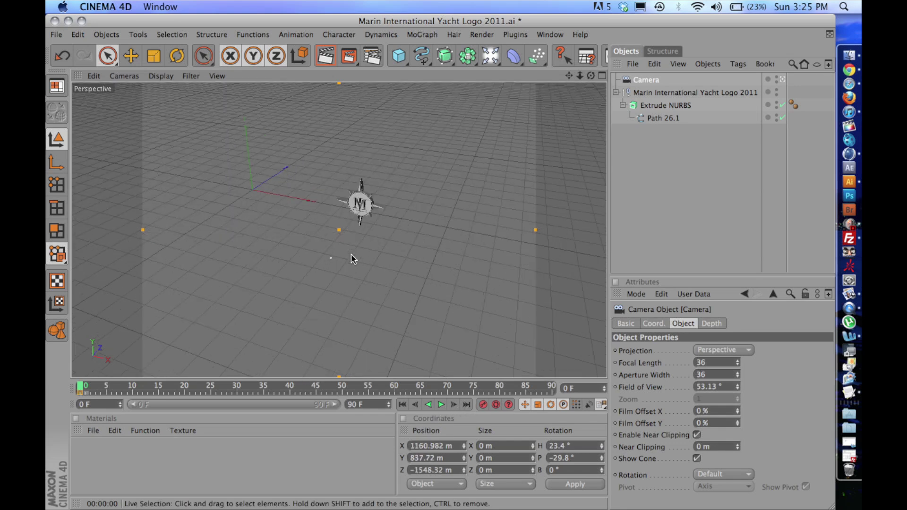
{"action": "scroll", "coordinate": [350, 254], "scroll_direction": "up", "scroll_amount": 5}
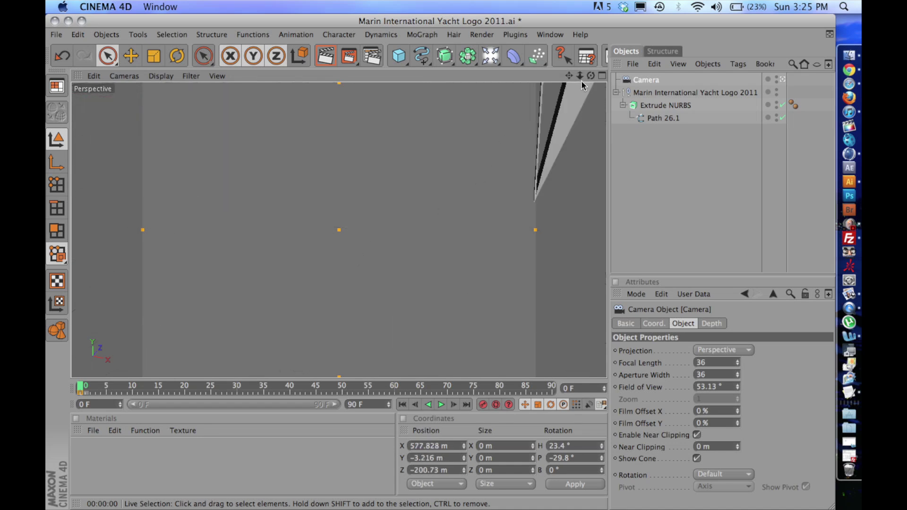
At frame 50, dolly and turn the camera until the MY logo faces it head-on
{"action": "left_click_drag", "start_coordinate": [440, 266], "coordinate": [439, 267], "text": "alt"}
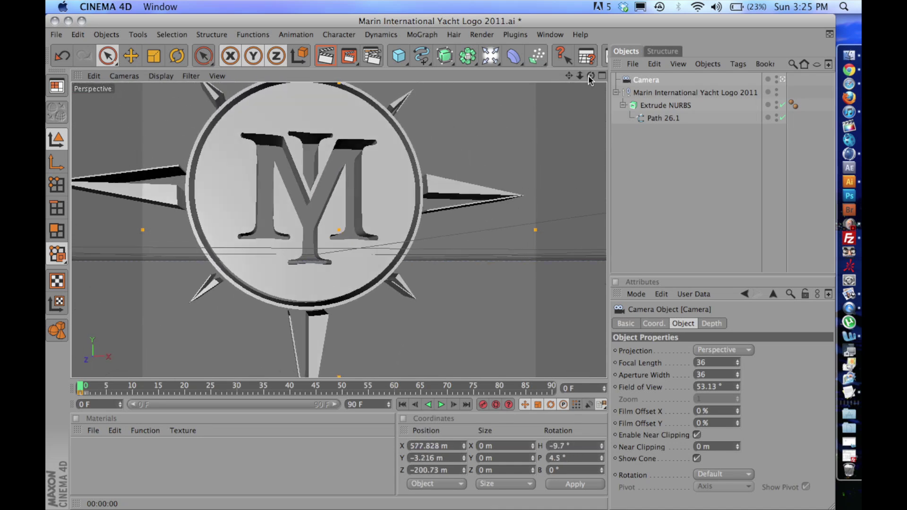
{"action": "left_click_drag", "start_coordinate": [568, 76], "coordinate": [439, 264]}
{"action": "left_click_drag", "start_coordinate": [568, 76], "coordinate": [439, 266]}
{"action": "scroll", "coordinate": [440, 266], "scroll_direction": "down", "scroll_amount": 2}
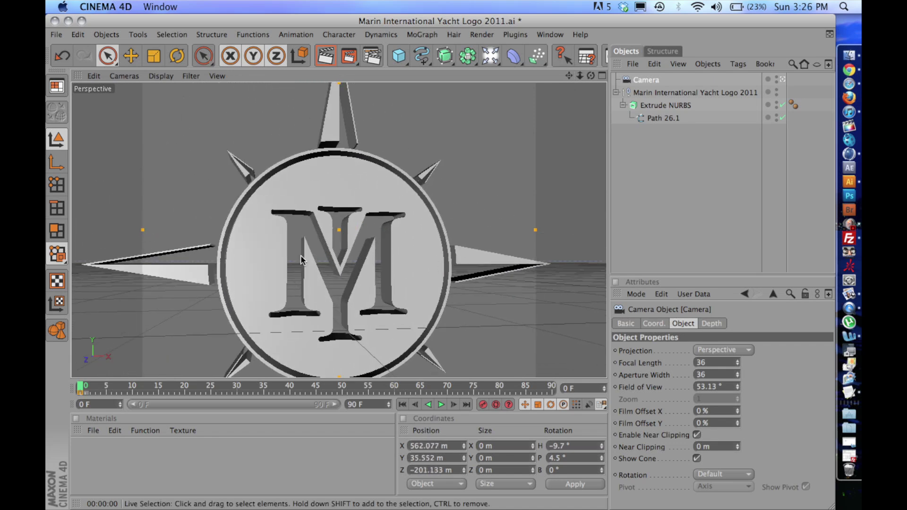
{"action": "scroll", "coordinate": [301, 259], "scroll_direction": "down", "scroll_amount": 3}
{"action": "scroll", "coordinate": [301, 257], "scroll_direction": "up", "scroll_amount": 2}
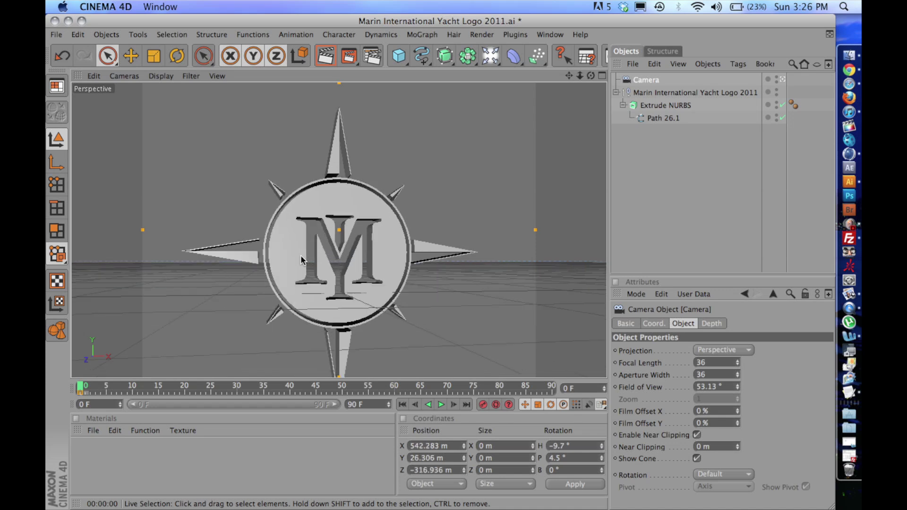
{"action": "mouse_move", "coordinate": [590, 76]}
{"action": "left_mouse_down"}
{"action": "mouse_move", "coordinate": [441, 263]}
{"action": "mouse_move", "coordinate": [587, 77]}
{"action": "left_mouse_up"}
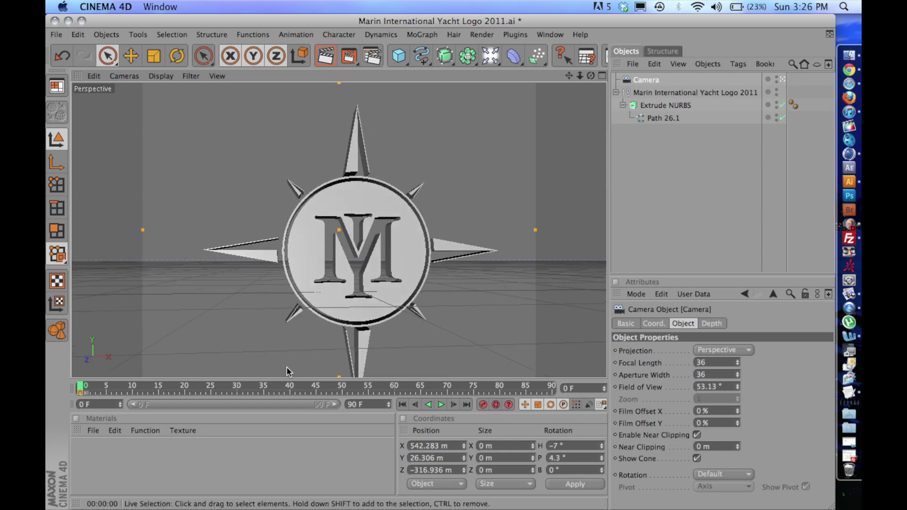
{"action": "left_click", "coordinate": [344, 387]}
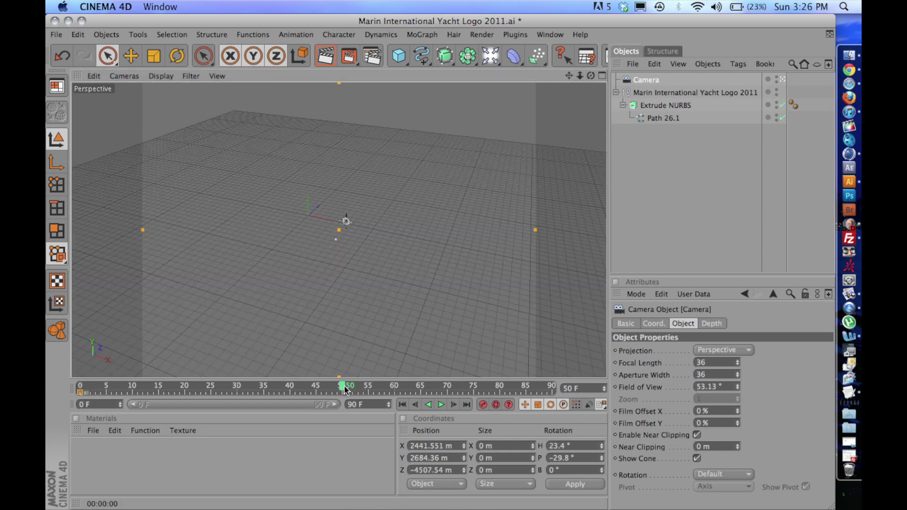
{"action": "scroll", "coordinate": [350, 310], "scroll_direction": "up", "scroll_amount": 5}
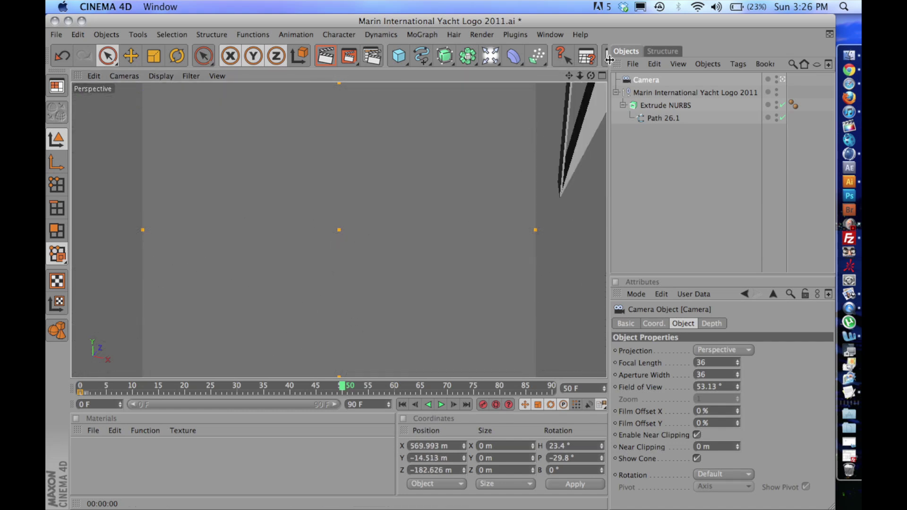
{"action": "left_click_drag", "start_coordinate": [591, 76], "coordinate": [593, 88]}
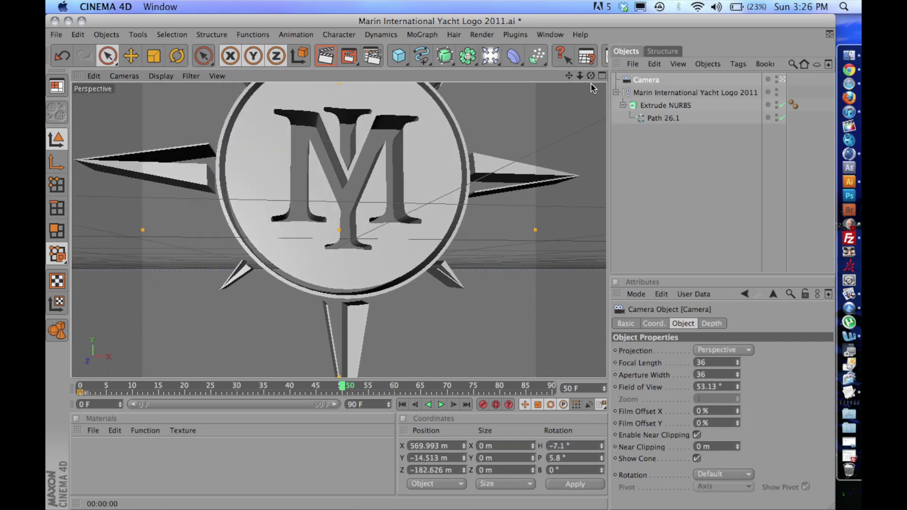
Play the camera fly-in, stop at frame 44, and render the active view
{"action": "left_click", "coordinate": [440, 406]}
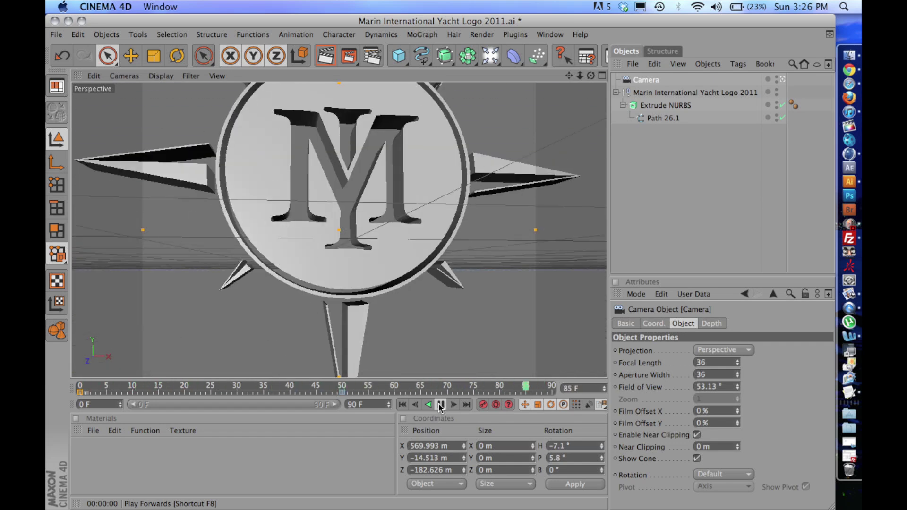
{"action": "left_click", "coordinate": [439, 405]}
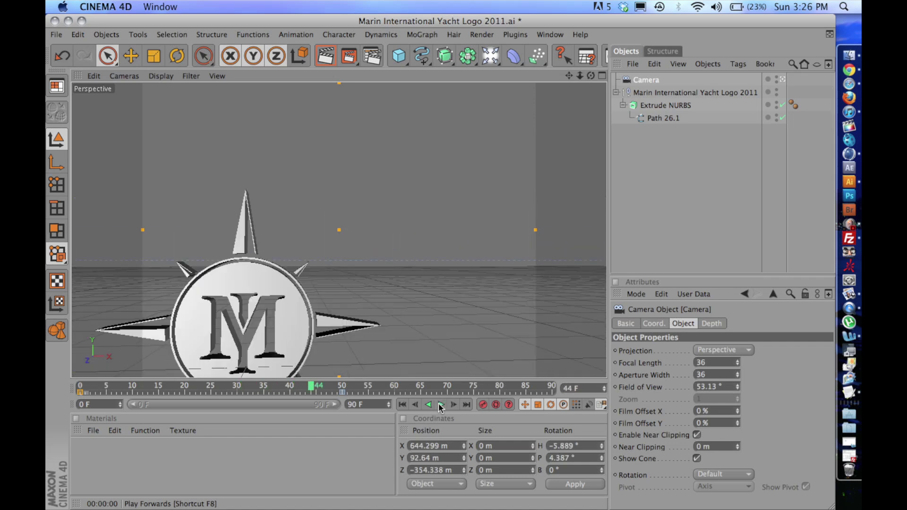
{"action": "left_click", "coordinate": [327, 56]}
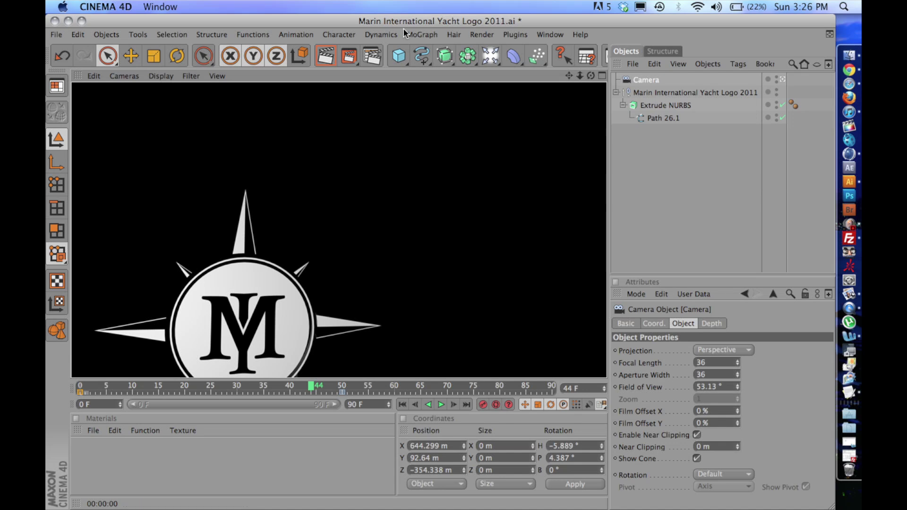
Clear the test render and deselect the camera to return to the shaded editor view
{"action": "left_click", "coordinate": [289, 177]}
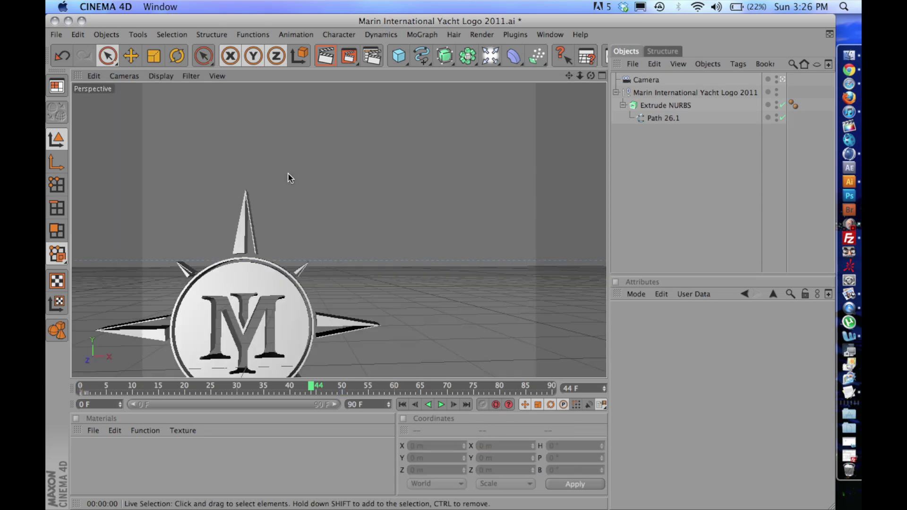